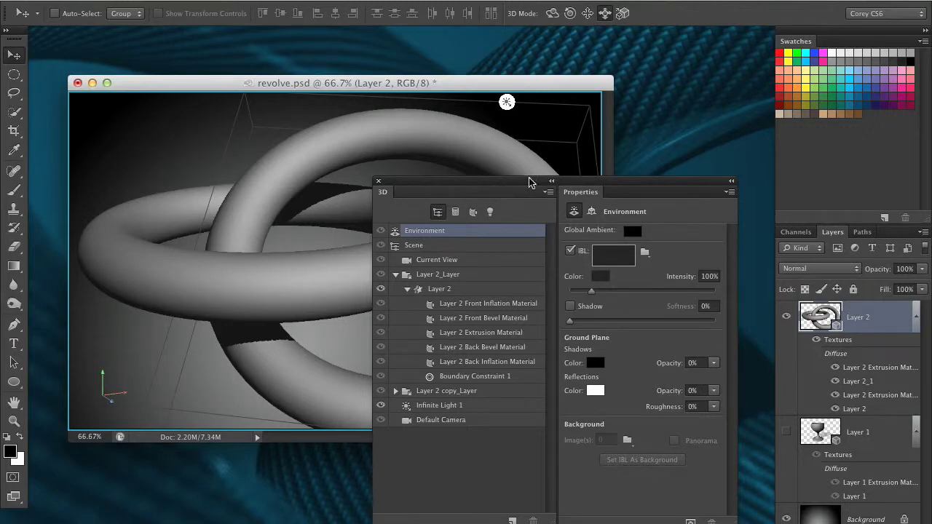
{"action": "left_click_drag", "start_coordinate": [530, 182], "coordinate": [588, 425]}
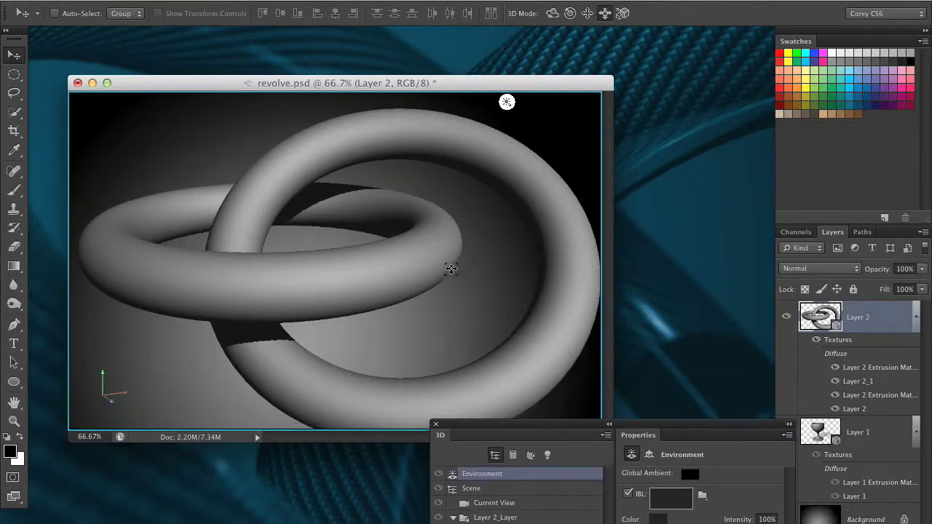
{"action": "left_click", "coordinate": [685, 223]}
{"action": "left_click", "coordinate": [585, 94]}
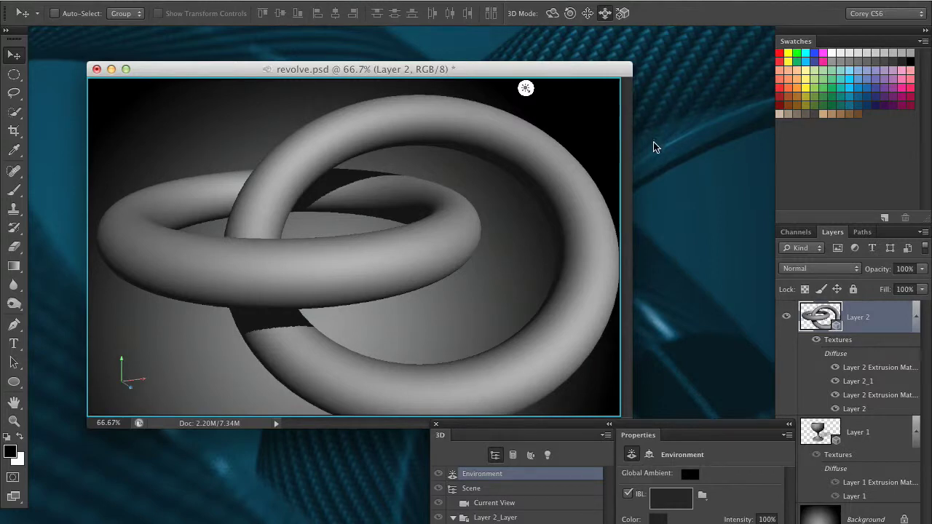
{"action": "left_click_drag", "start_coordinate": [659, 430], "coordinate": [608, 148]}
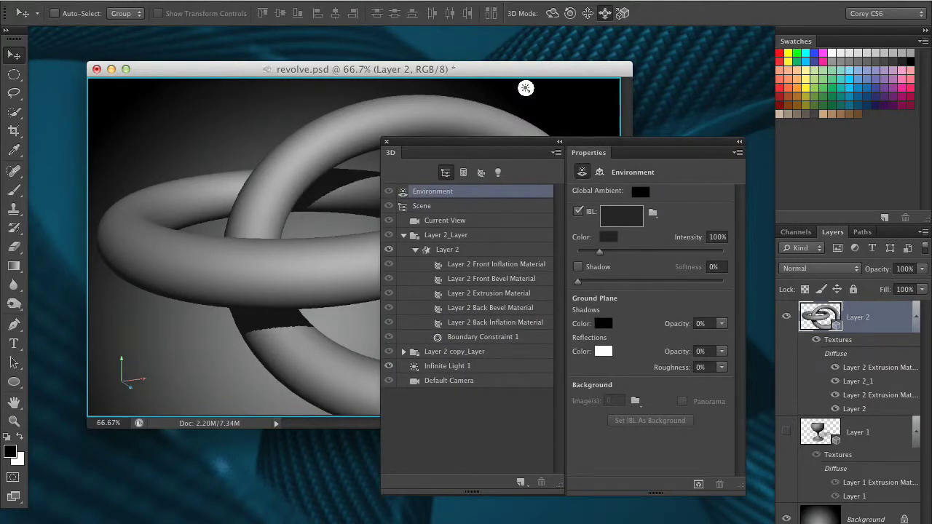
{"action": "left_click", "coordinate": [659, 518]}
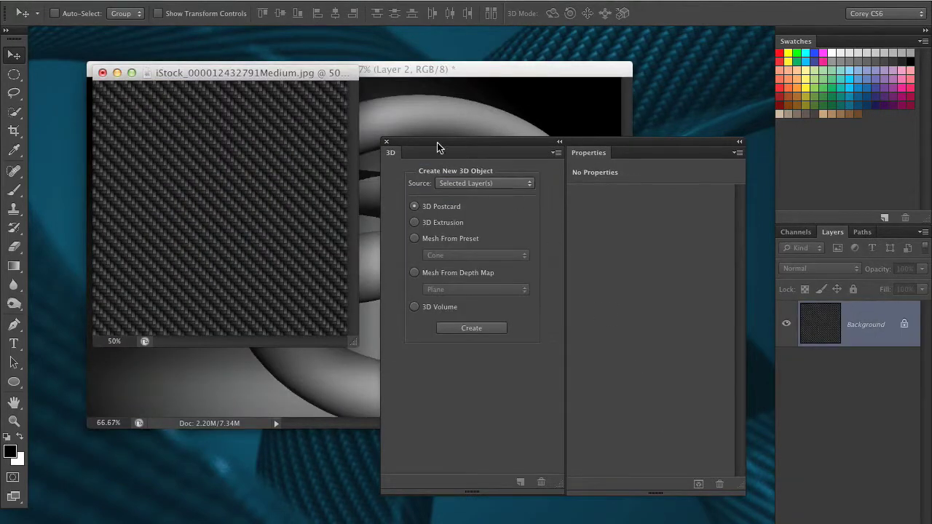
{"action": "left_click_drag", "start_coordinate": [433, 143], "coordinate": [553, 229]}
{"action": "left_click_drag", "start_coordinate": [336, 73], "coordinate": [368, 49]}
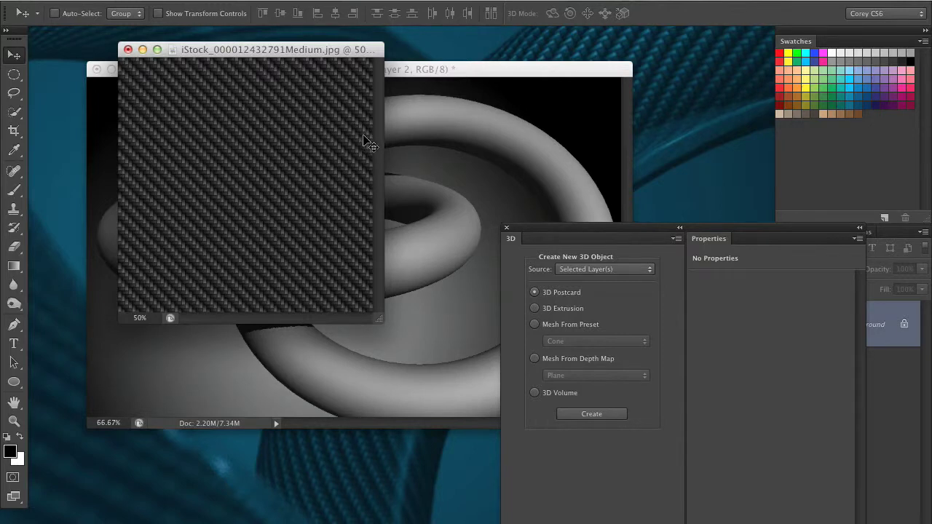
{"action": "left_click", "coordinate": [362, 2]}
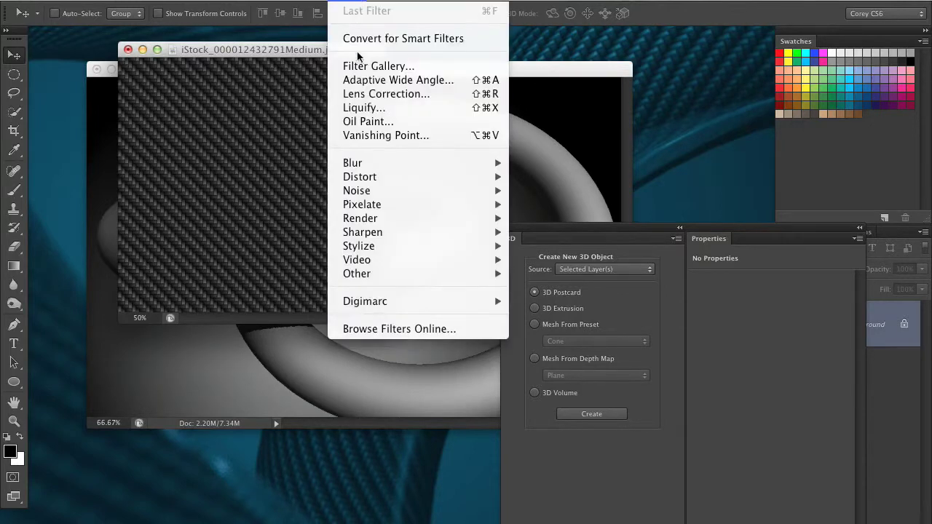
{"action": "mouse_move", "coordinate": [359, 274]}
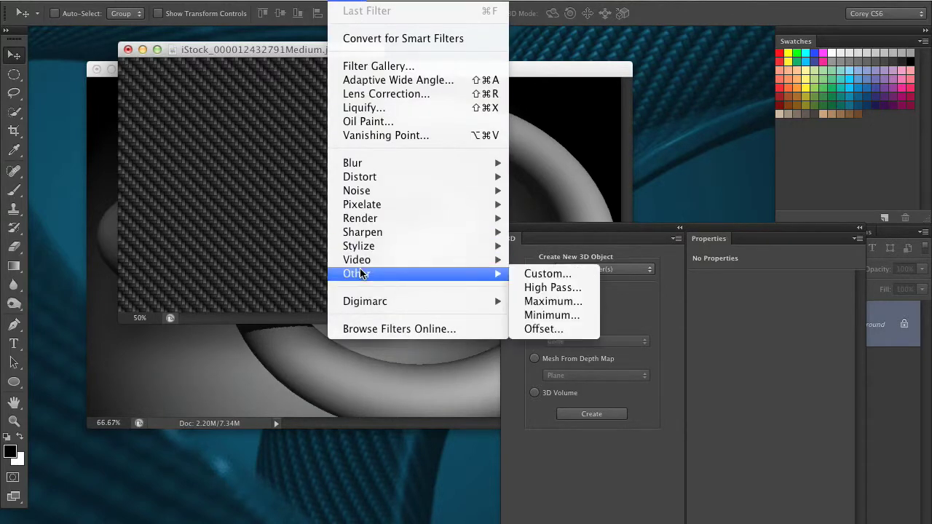
{"action": "left_click", "coordinate": [566, 331]}
{"action": "left_click_drag", "start_coordinate": [573, 315], "coordinate": [590, 314]}
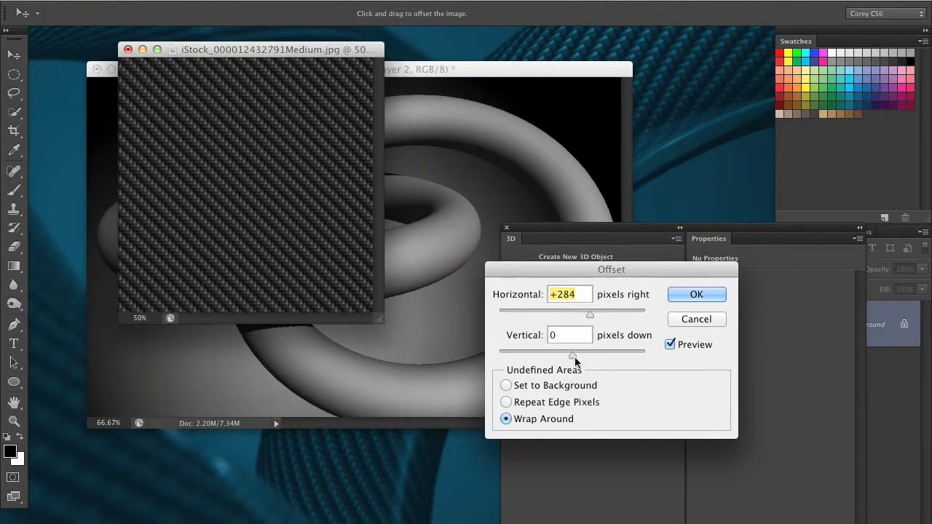
{"action": "left_click_drag", "start_coordinate": [573, 356], "coordinate": [592, 356]}
{"action": "left_click_drag", "start_coordinate": [590, 314], "coordinate": [584, 314]}
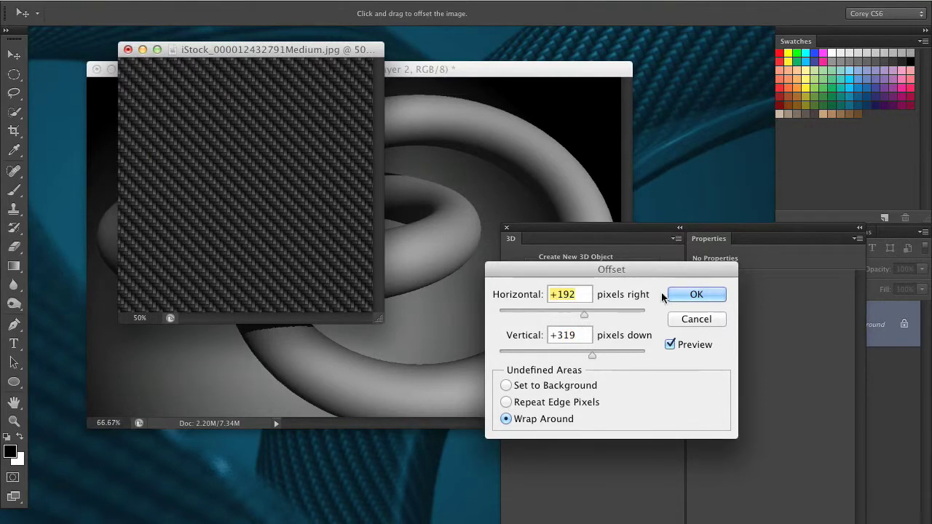
{"action": "left_click", "coordinate": [683, 322]}
{"action": "left_click_drag", "start_coordinate": [343, 53], "coordinate": [349, 73]}
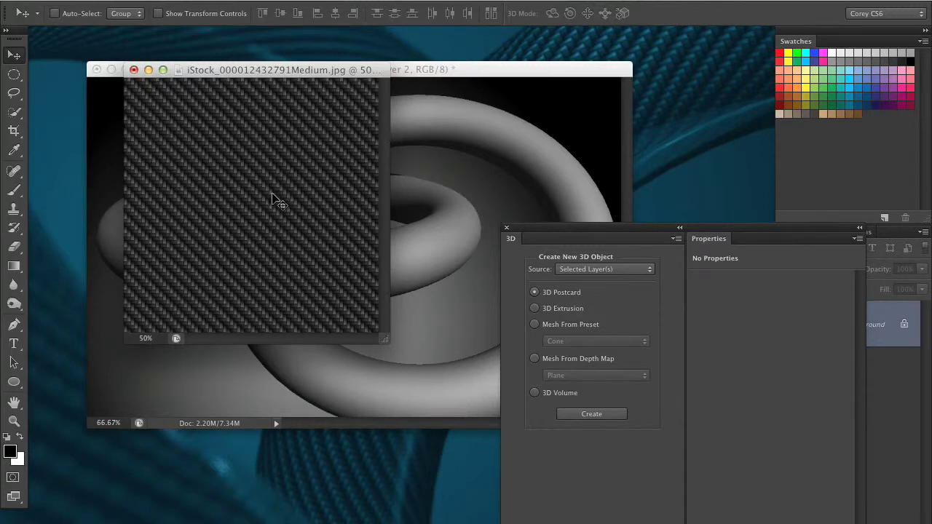
- Select all of the carbon-fibre image, copy it, and close the image
{"action": "key", "text": "super+a"}
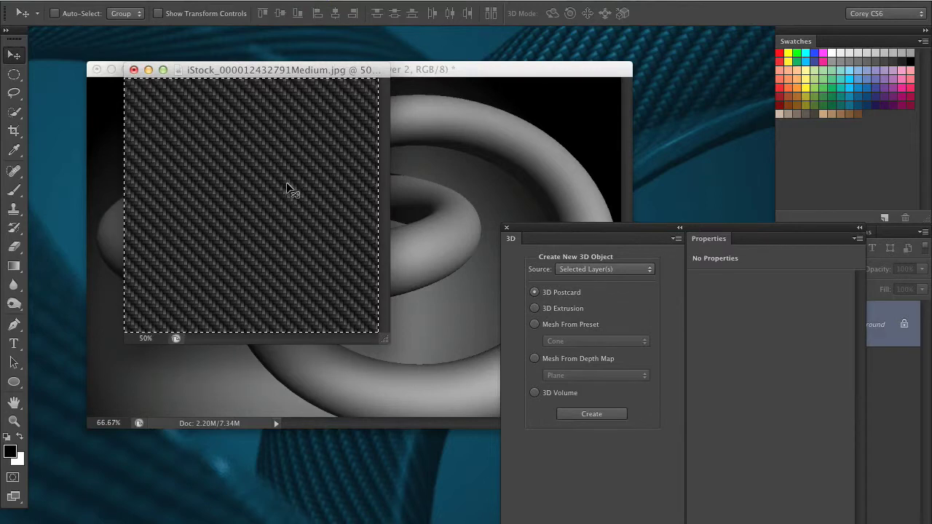
{"action": "left_click", "coordinate": [176, 5]}
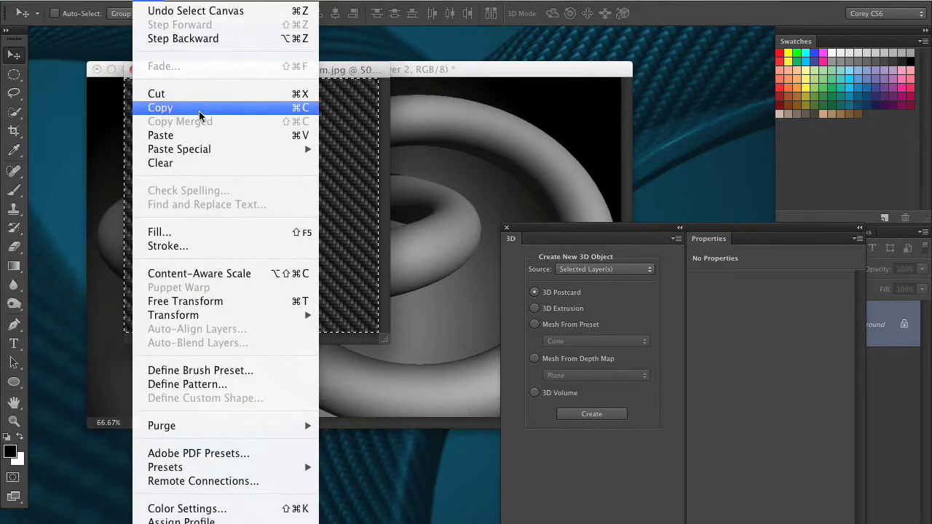
{"action": "left_click", "coordinate": [163, 110]}
{"action": "key", "text": "super+w"}
- Select the ring's Layer 2 Extrusion Material to show its diffuse, 20% shine and 10% bump settings
{"action": "left_click_drag", "start_coordinate": [203, 69], "coordinate": [186, 69]}
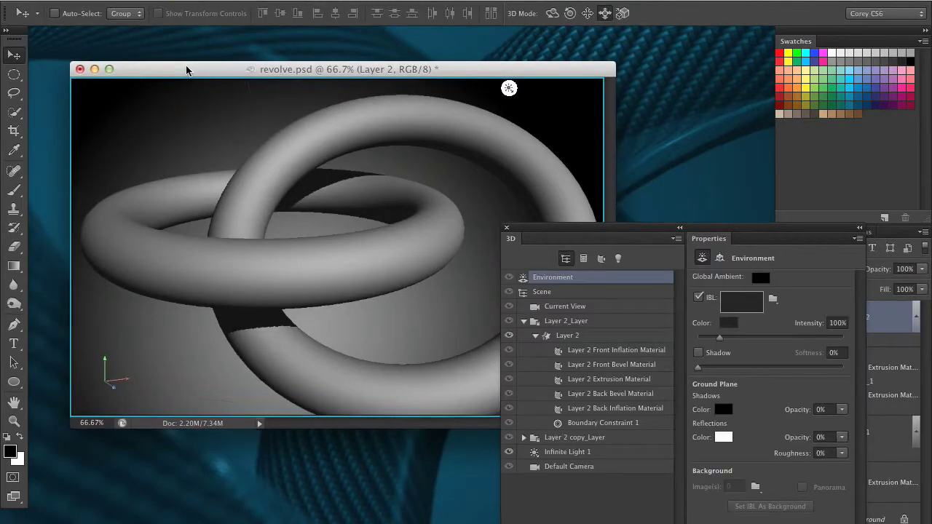
{"action": "left_click_drag", "start_coordinate": [550, 230], "coordinate": [572, 113]}
{"action": "left_click", "coordinate": [273, 260]}
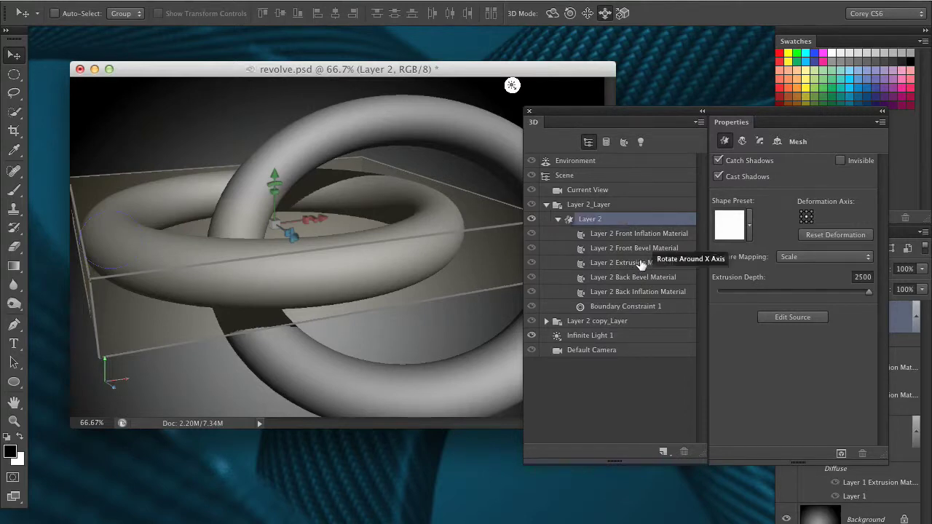
{"action": "left_click", "coordinate": [644, 263]}
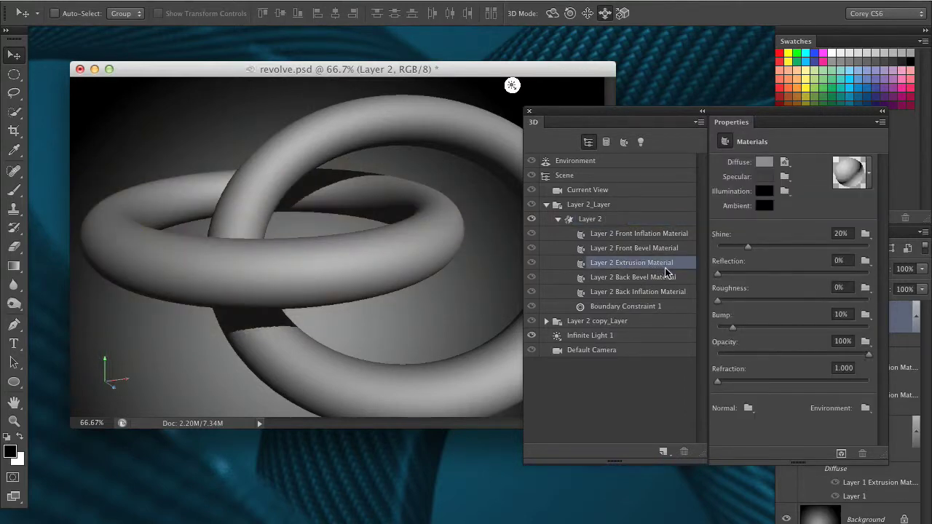
{"action": "left_click_drag", "start_coordinate": [721, 113], "coordinate": [690, 110]}
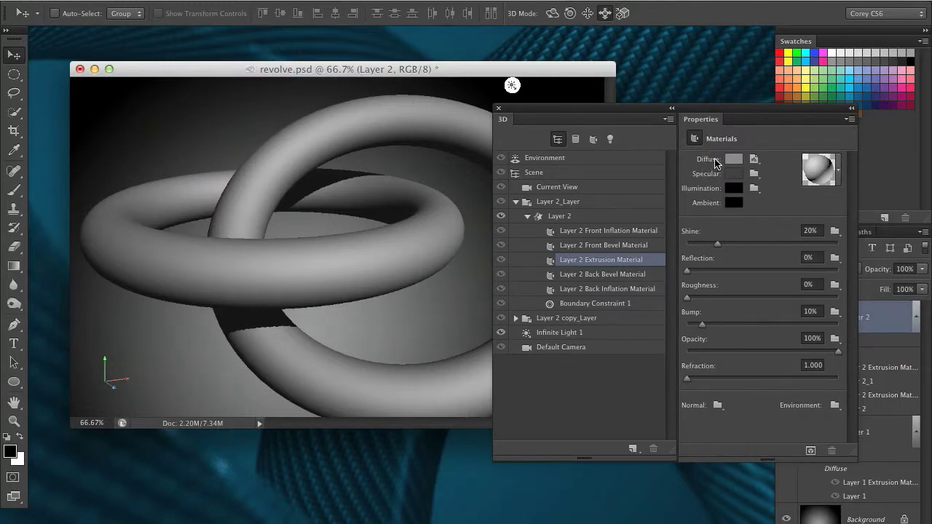
{"action": "left_click_drag", "start_coordinate": [709, 110], "coordinate": [662, 119]}
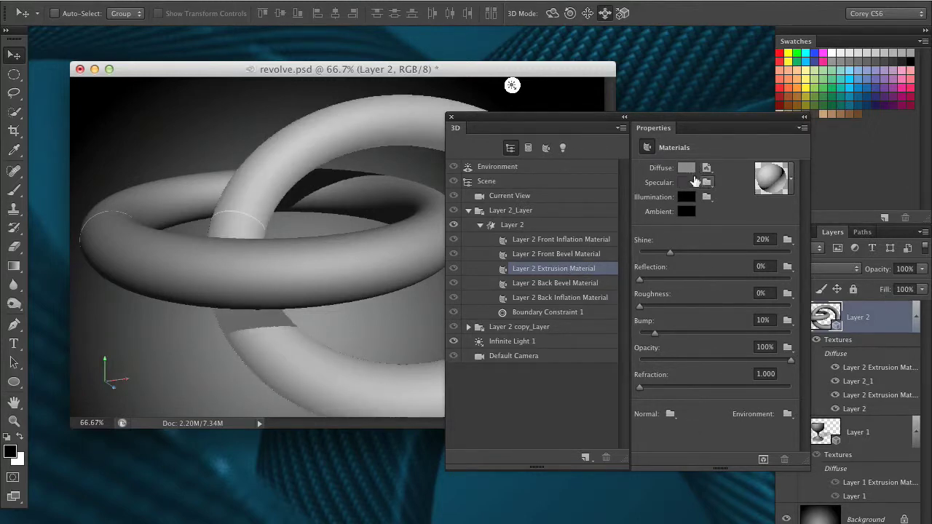
{"action": "left_click", "coordinate": [707, 169]}
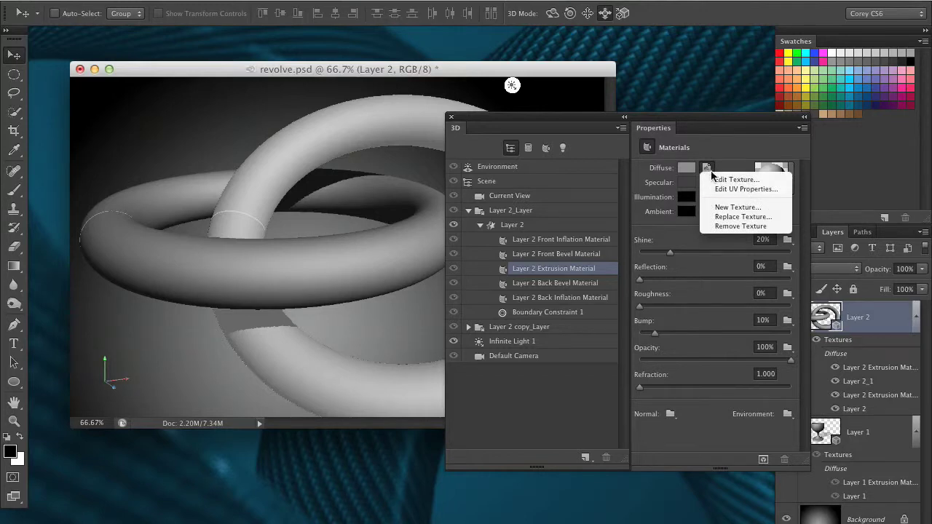
- Create a new 700 x 699 diffuse texture, paste the carbon-fibre weave into it, and save
{"action": "left_click", "coordinate": [750, 207]}
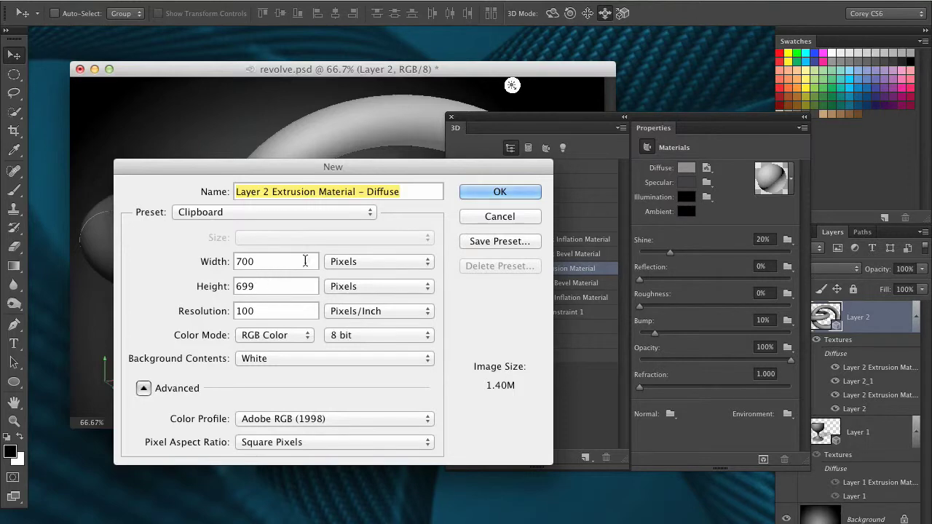
{"action": "left_click", "coordinate": [491, 193]}
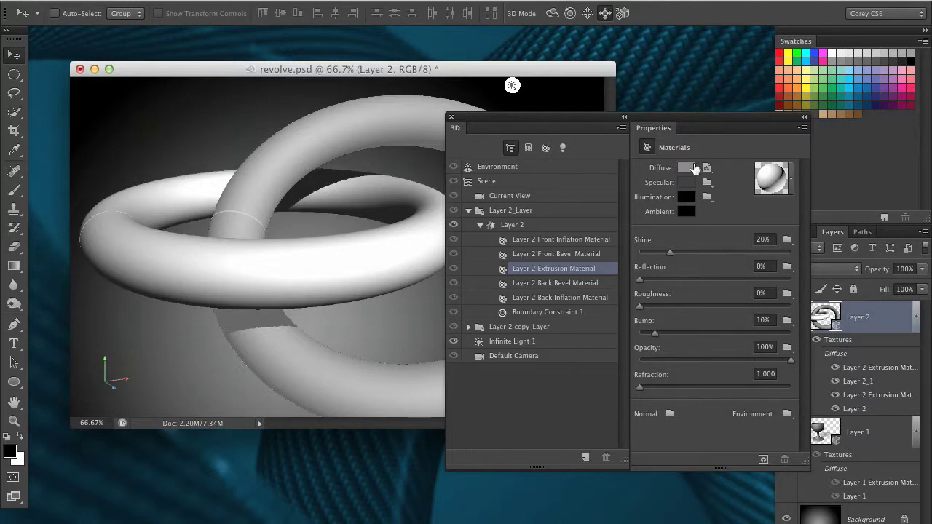
{"action": "left_click", "coordinate": [707, 168]}
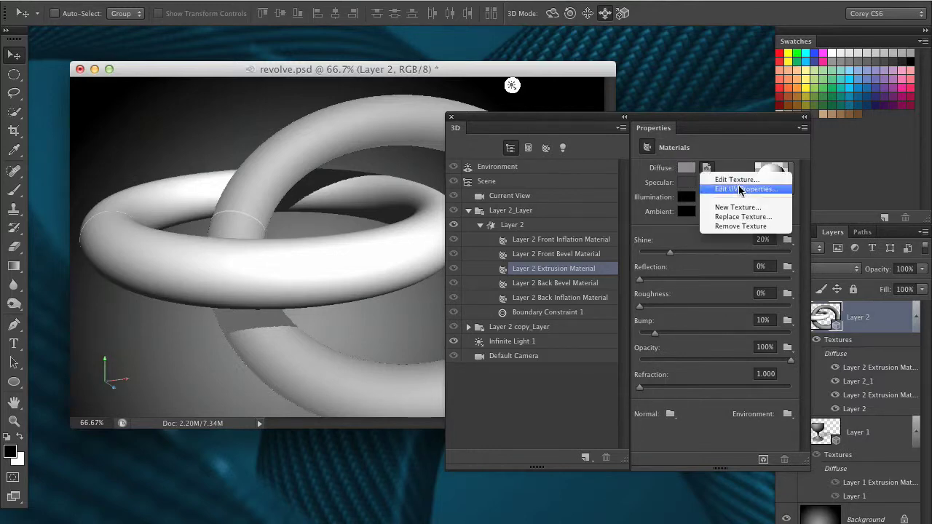
{"action": "left_click", "coordinate": [710, 180]}
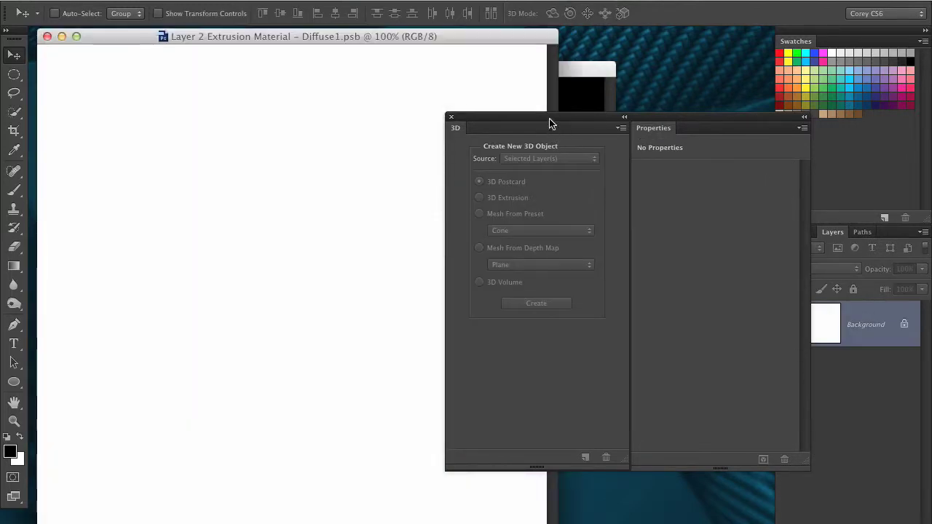
{"action": "left_click_drag", "start_coordinate": [542, 116], "coordinate": [735, 147]}
{"action": "left_click_drag", "start_coordinate": [531, 42], "coordinate": [615, 62]}
{"action": "key", "text": "super+v"}
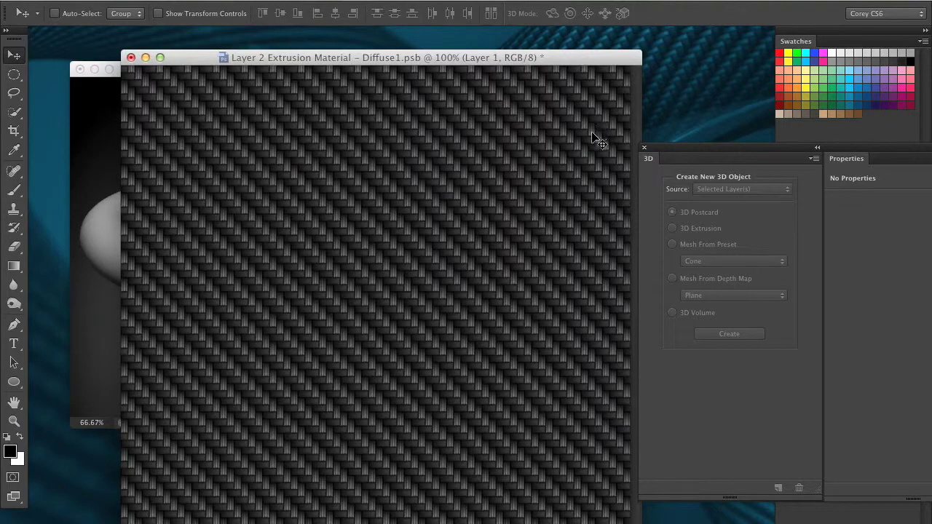
{"action": "key", "text": "super+w"}
{"action": "left_click", "coordinate": [588, 209]}
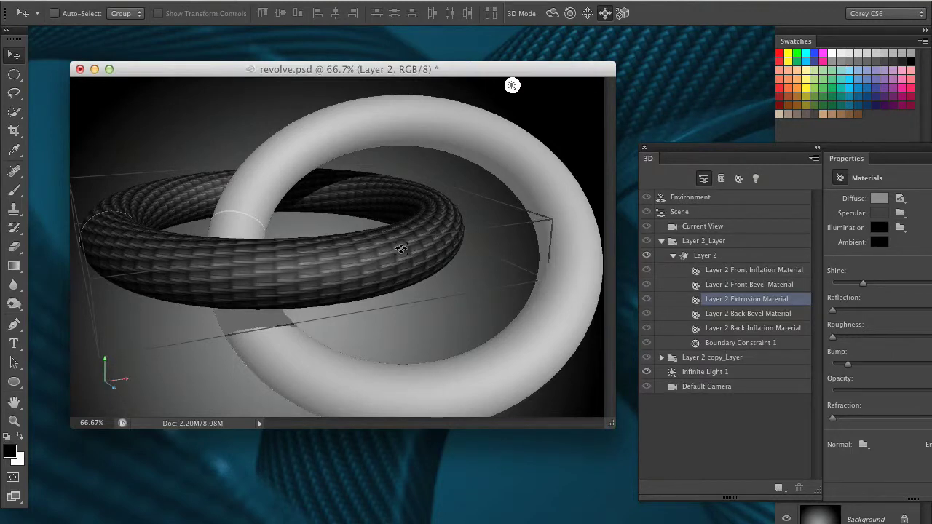
- Change the Layer 2 mesh's texture mapping from Scale to Tile
{"action": "left_click_drag", "start_coordinate": [746, 148], "coordinate": [467, 150]}
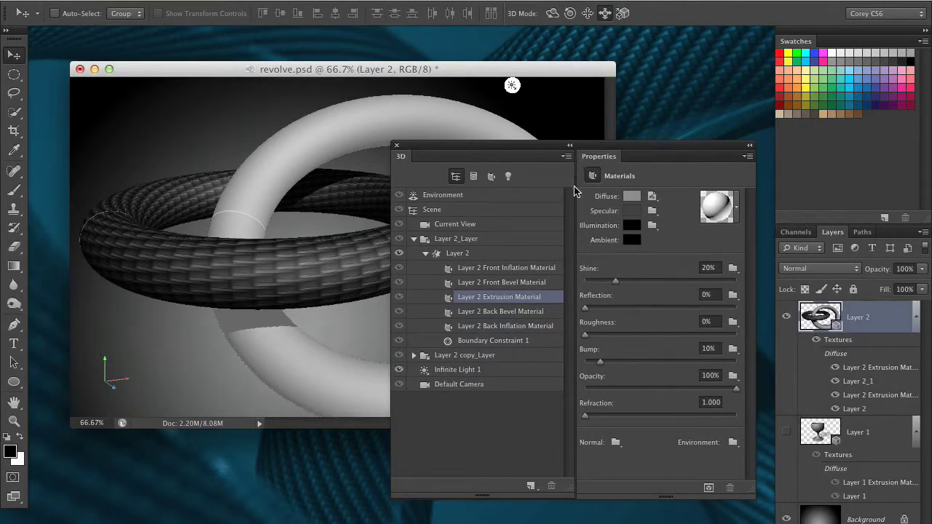
{"action": "left_click", "coordinate": [487, 255]}
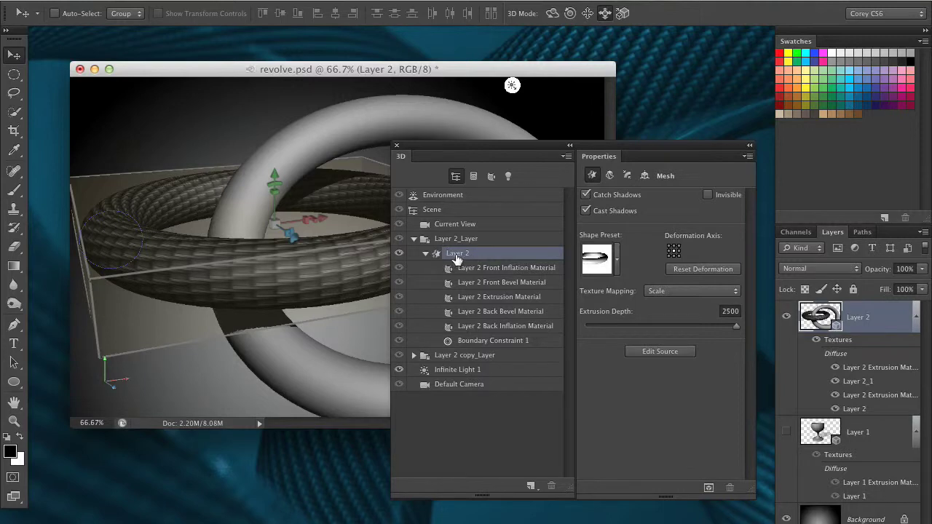
{"action": "left_click", "coordinate": [425, 253]}
{"action": "left_click", "coordinate": [425, 252]}
{"action": "left_click_drag", "start_coordinate": [529, 150], "coordinate": [484, 144]}
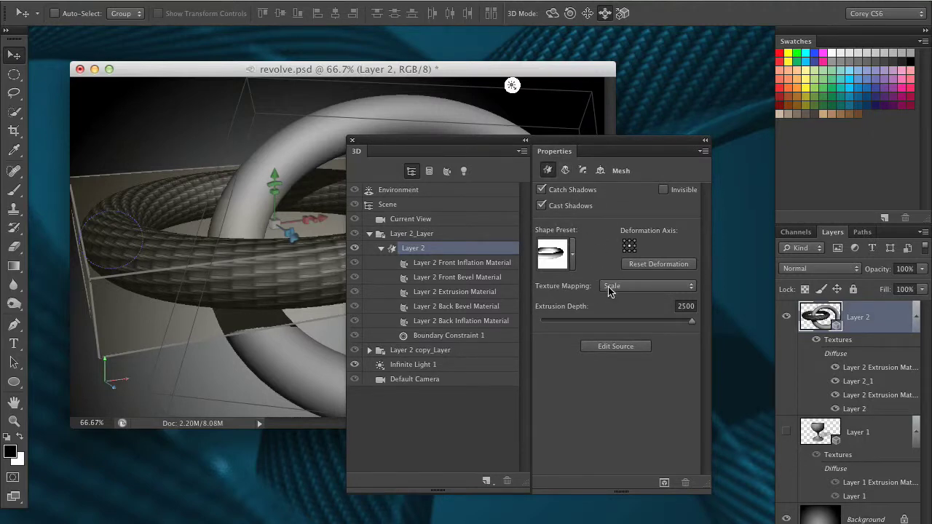
{"action": "left_click_drag", "start_coordinate": [576, 146], "coordinate": [710, 161]}
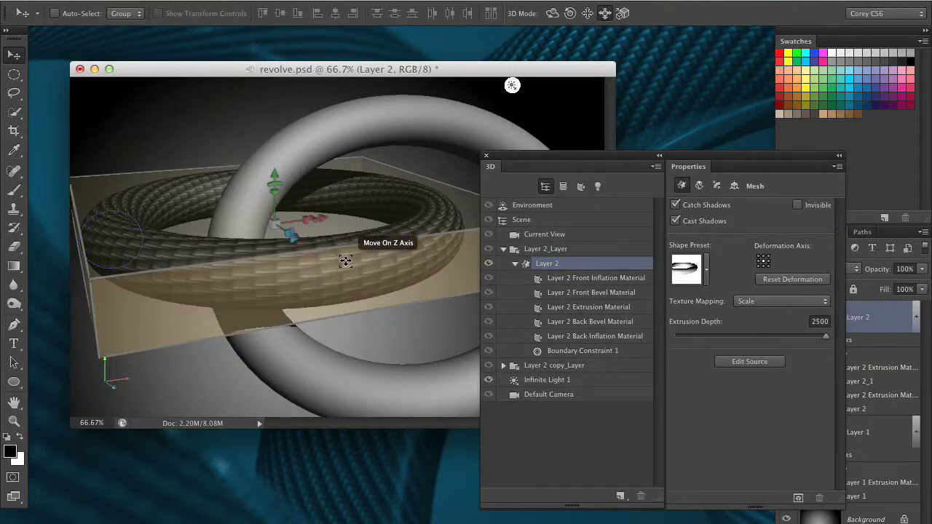
{"action": "left_click", "coordinate": [758, 302]}
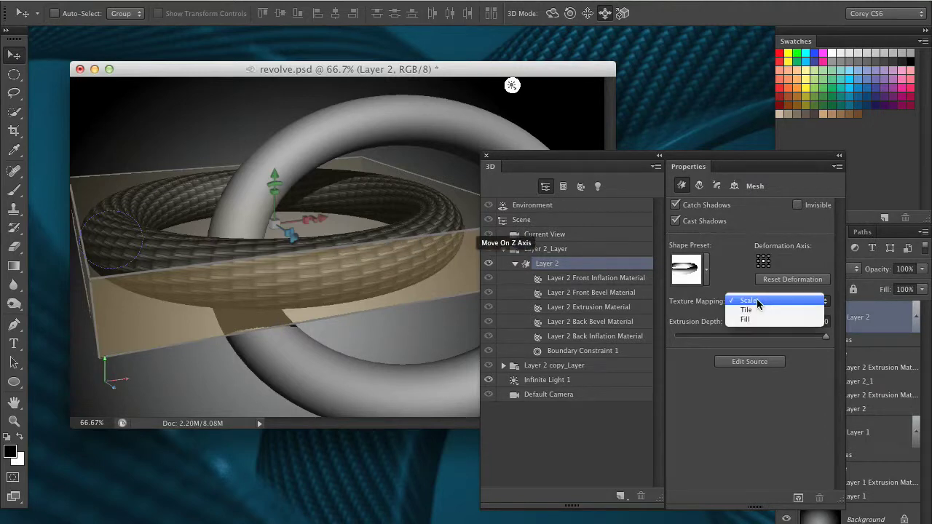
{"action": "left_click", "coordinate": [757, 309]}
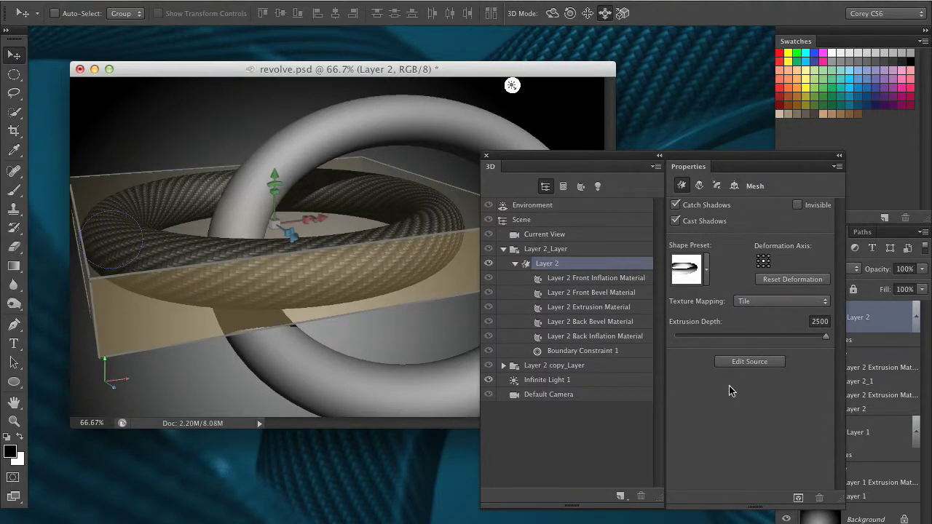
{"action": "left_click_drag", "start_coordinate": [557, 157], "coordinate": [577, 153]}
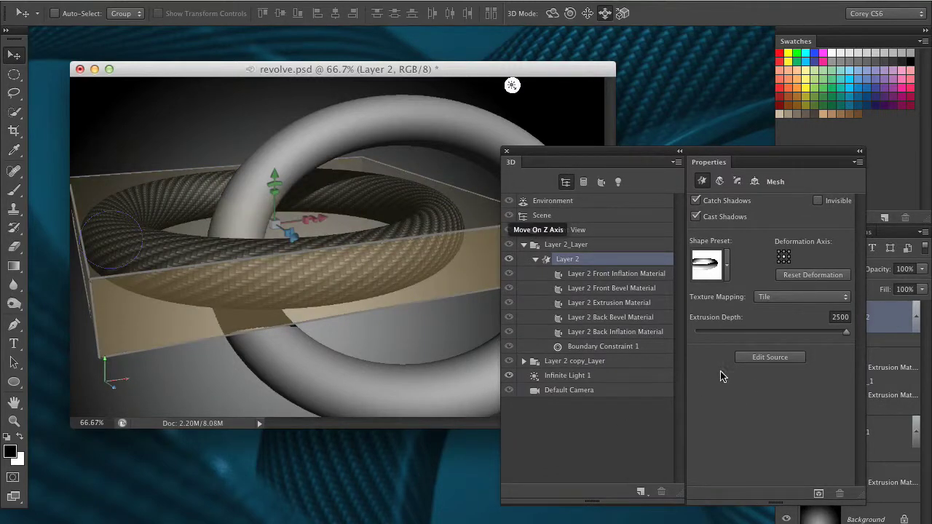
{"action": "left_click_drag", "start_coordinate": [681, 154], "coordinate": [618, 143]}
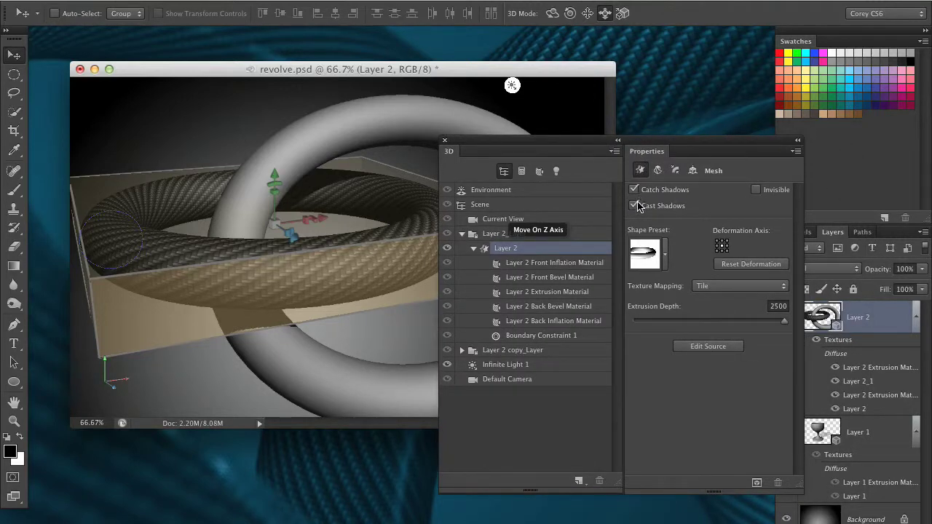
- Set the lying ring's diffuse texture UV scale to U 217.53% and V 206.19%
{"action": "left_click", "coordinate": [549, 293]}
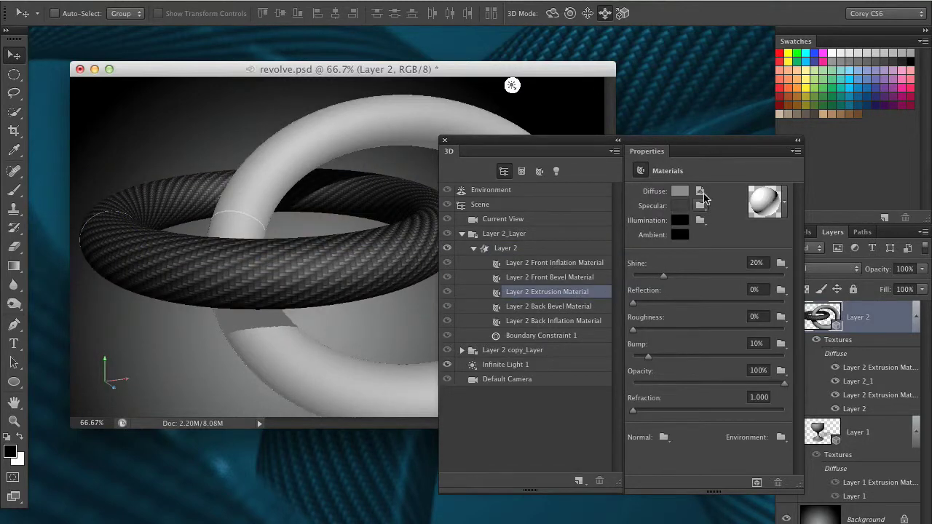
{"action": "left_click_drag", "start_coordinate": [701, 142], "coordinate": [651, 133]}
{"action": "left_click", "coordinate": [662, 180]}
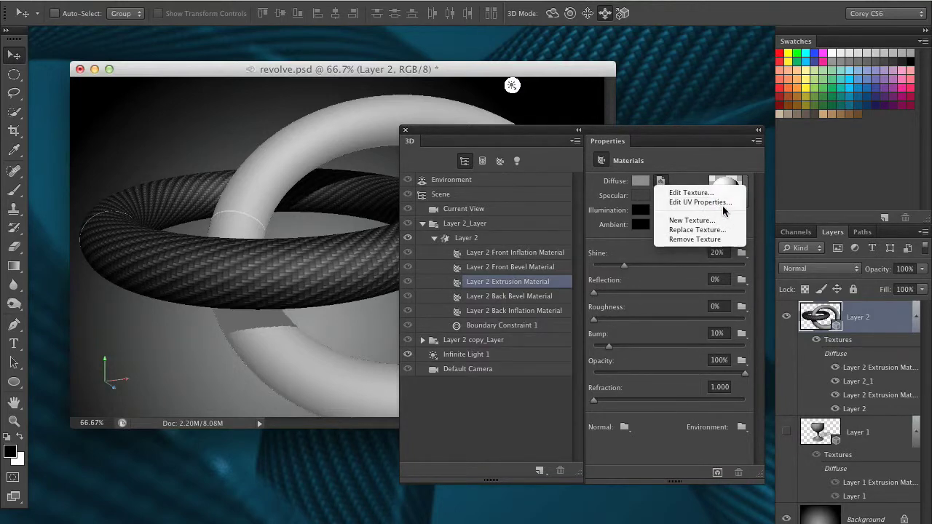
{"action": "left_click", "coordinate": [699, 202]}
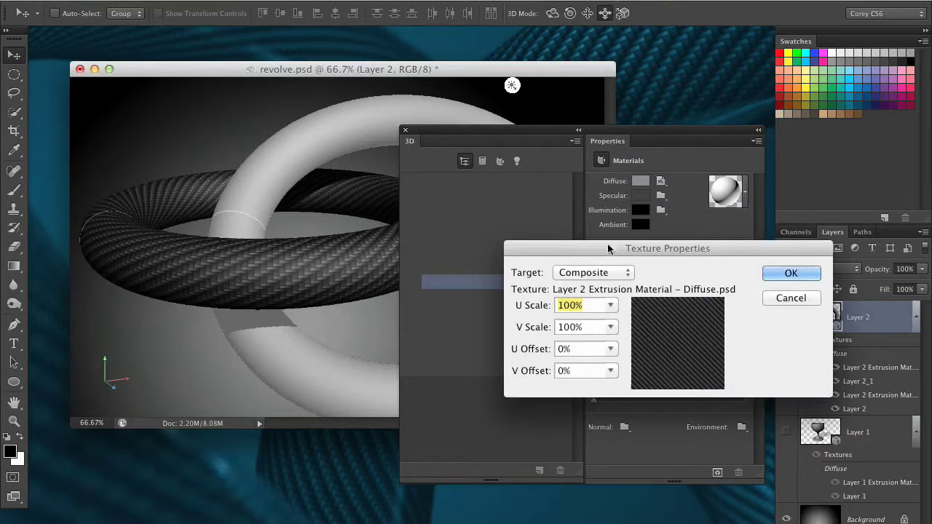
{"action": "left_click_drag", "start_coordinate": [612, 249], "coordinate": [577, 244]}
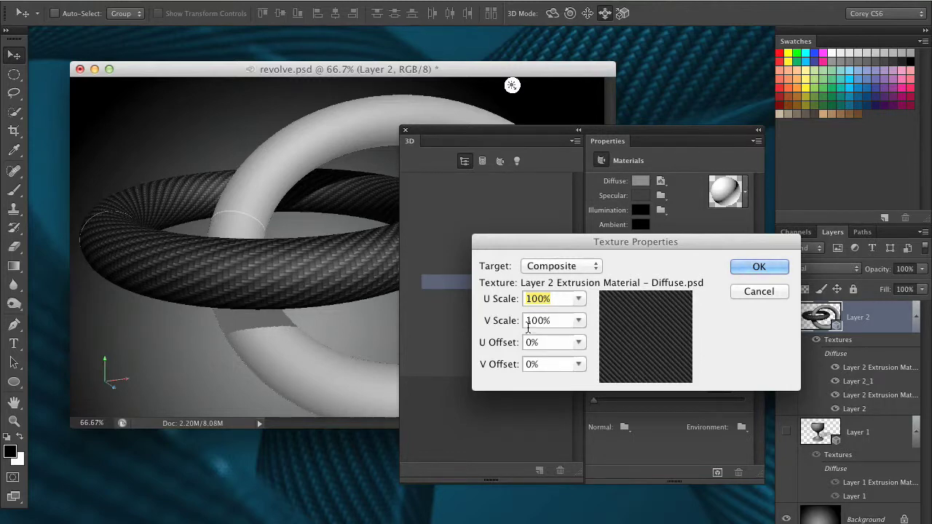
{"action": "left_click", "coordinate": [580, 299]}
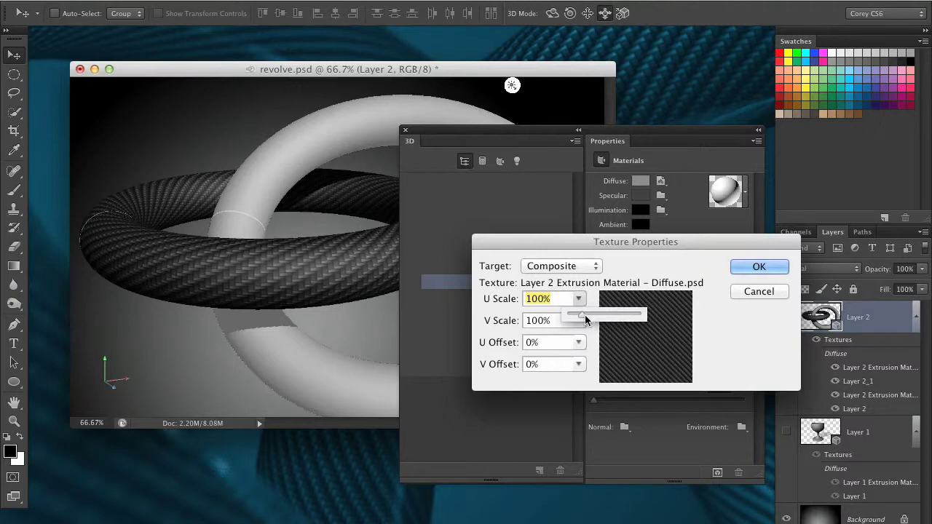
{"action": "left_click_drag", "start_coordinate": [586, 321], "coordinate": [589, 341]}
{"action": "left_click", "coordinate": [579, 321]}
{"action": "left_click", "coordinate": [579, 321]}
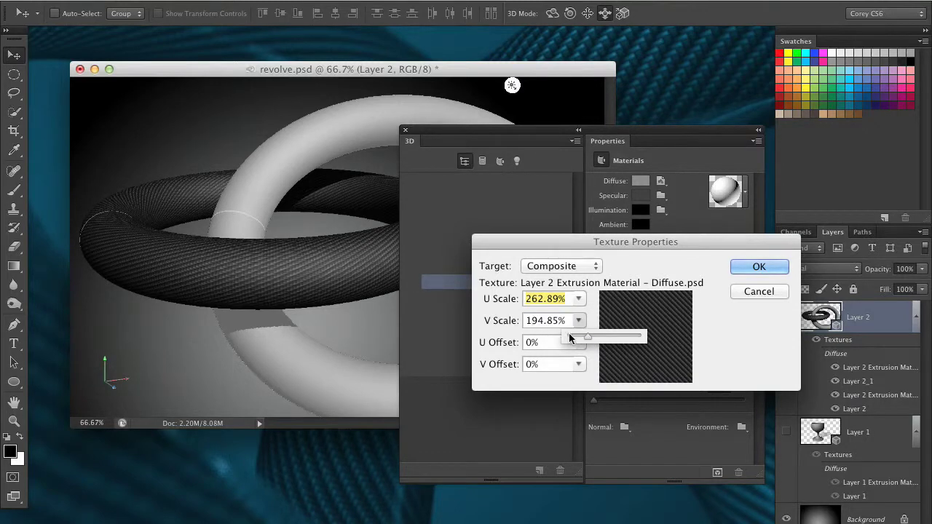
{"action": "left_click_drag", "start_coordinate": [572, 337], "coordinate": [587, 317]}
{"action": "left_click", "coordinate": [578, 299]}
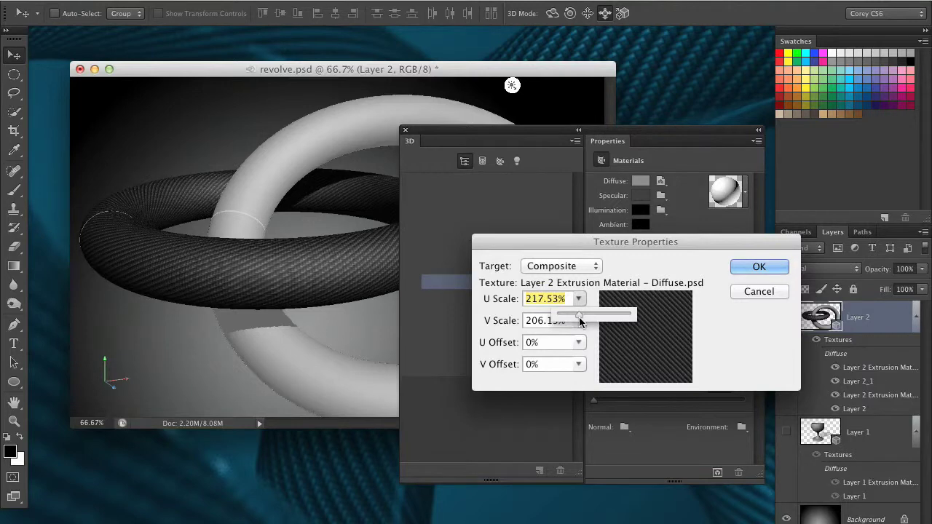
{"action": "left_click", "coordinate": [761, 268]}
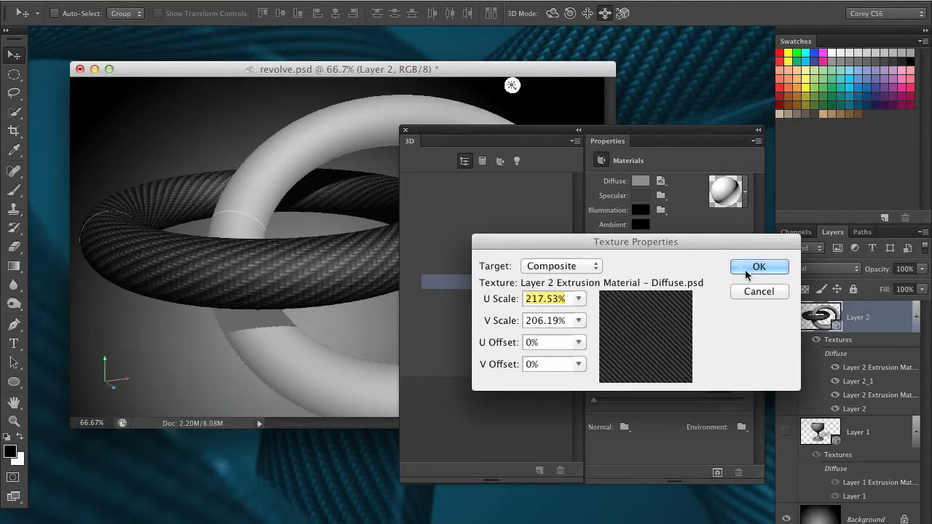
{"action": "left_click_drag", "start_coordinate": [607, 130], "coordinate": [689, 159]}
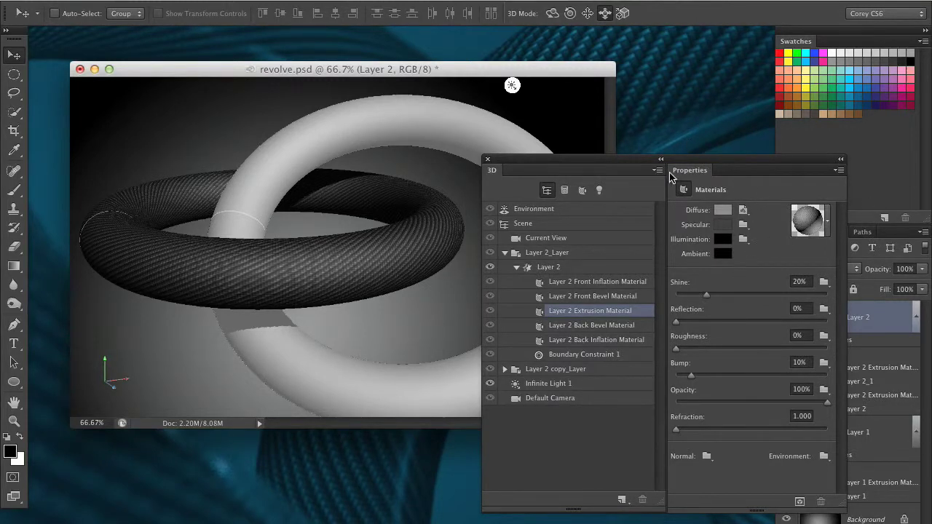
- Create a new diffuse texture for the upright ring's Layer 2 Extrusion Material_0
{"action": "left_click_drag", "start_coordinate": [641, 161], "coordinate": [600, 152]}
{"action": "left_click", "coordinate": [464, 359]}
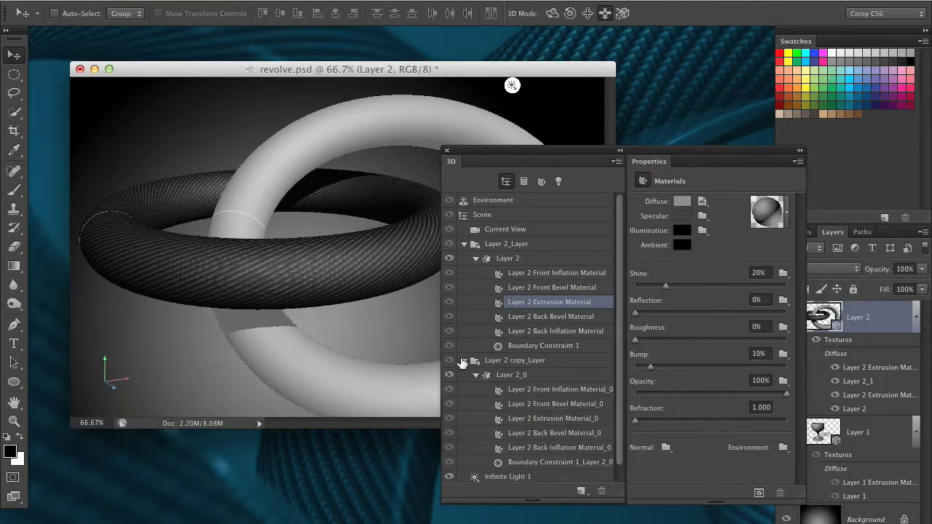
{"action": "scroll", "coordinate": [623, 383], "scroll_direction": "down", "scroll_amount": 1}
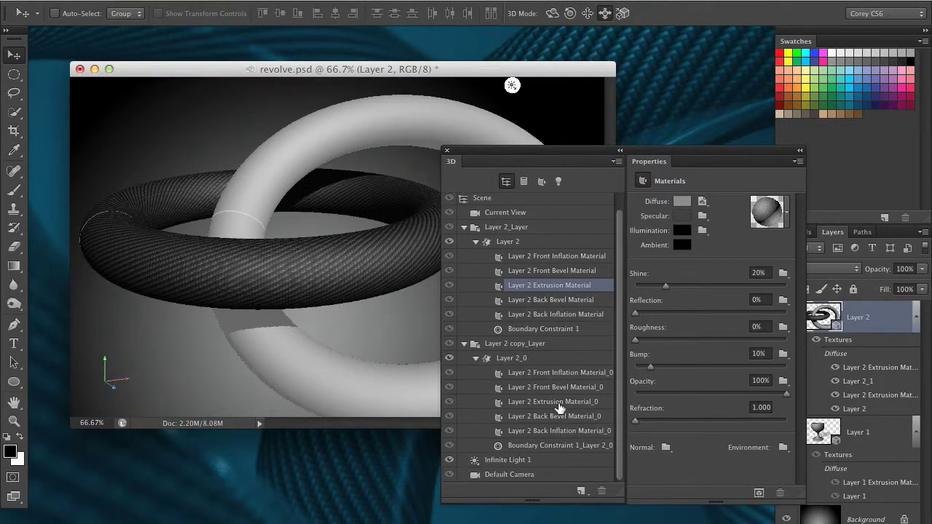
{"action": "left_click", "coordinate": [560, 403]}
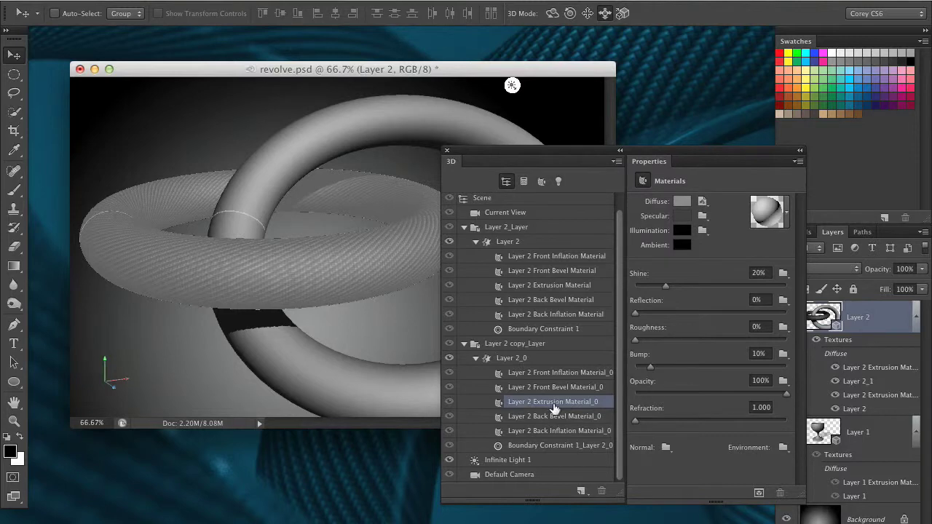
{"action": "left_click", "coordinate": [703, 202]}
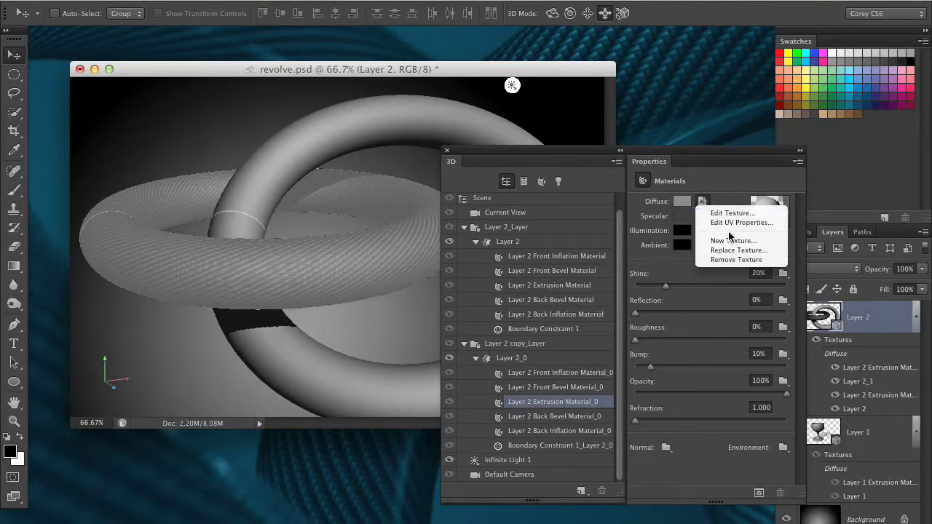
{"action": "left_click", "coordinate": [732, 241]}
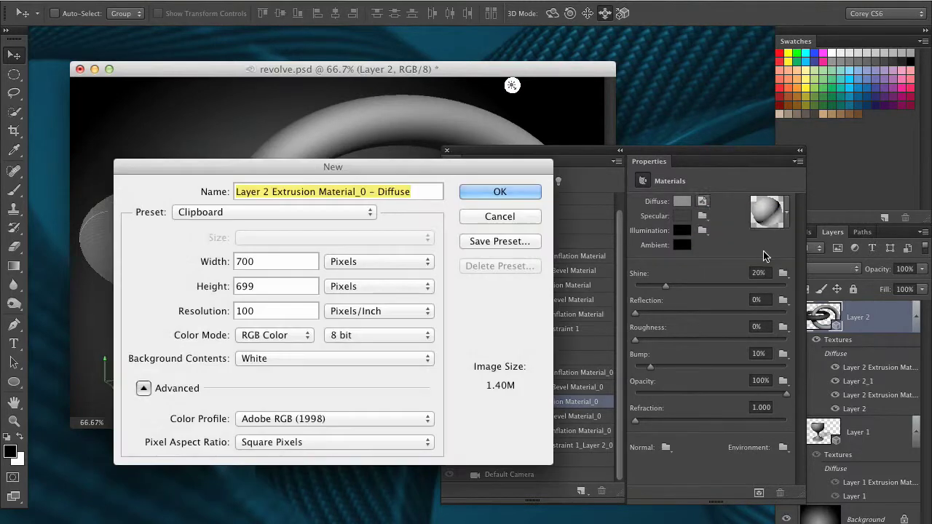
{"action": "left_click", "coordinate": [519, 197]}
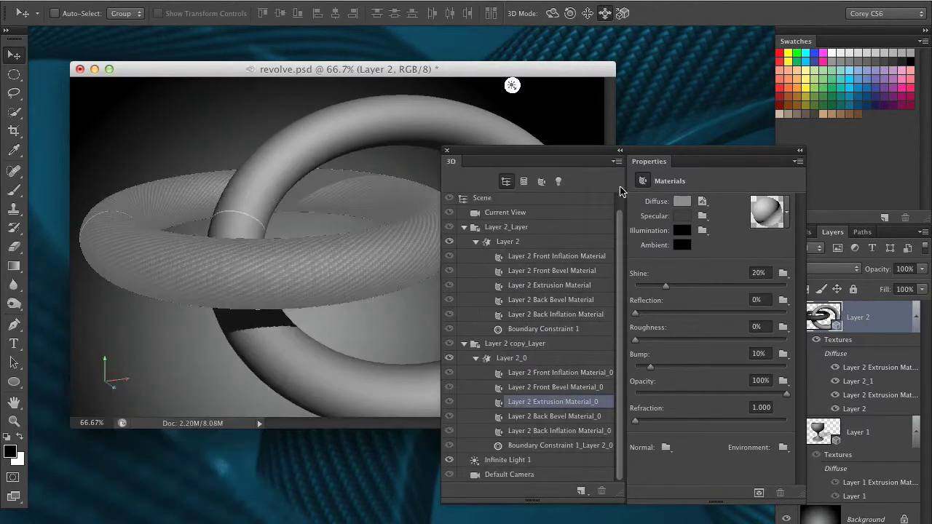
- Paste the carbon-fibre weave into the new diffuse texture and save it
{"action": "left_click", "coordinate": [703, 202]}
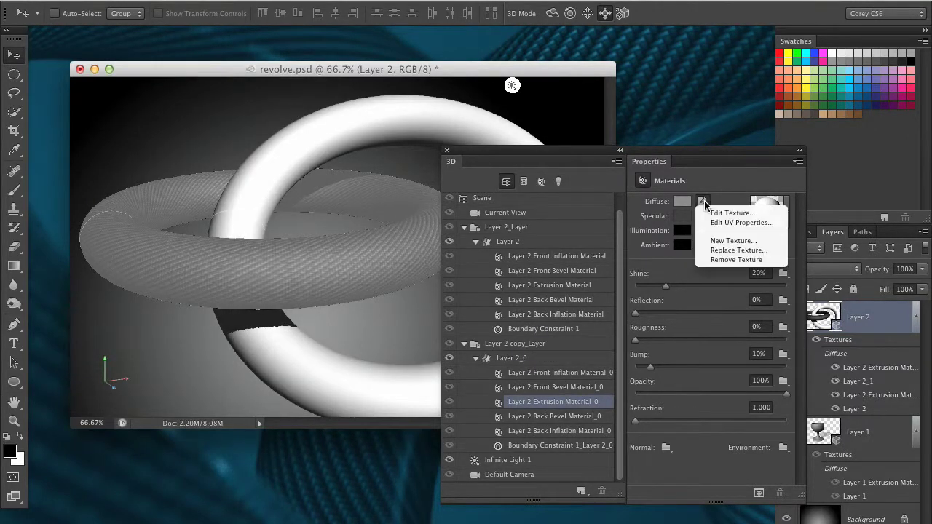
{"action": "left_click", "coordinate": [731, 213]}
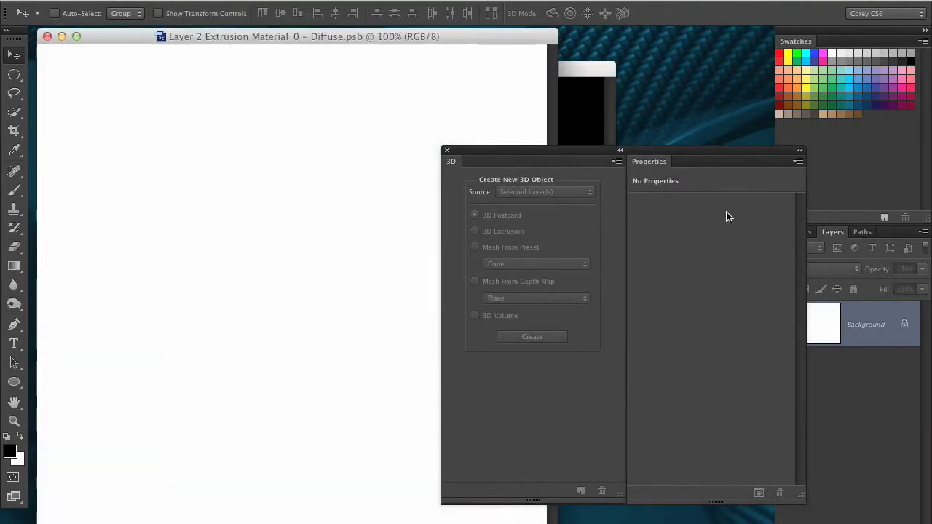
{"action": "key", "text": "super+v"}
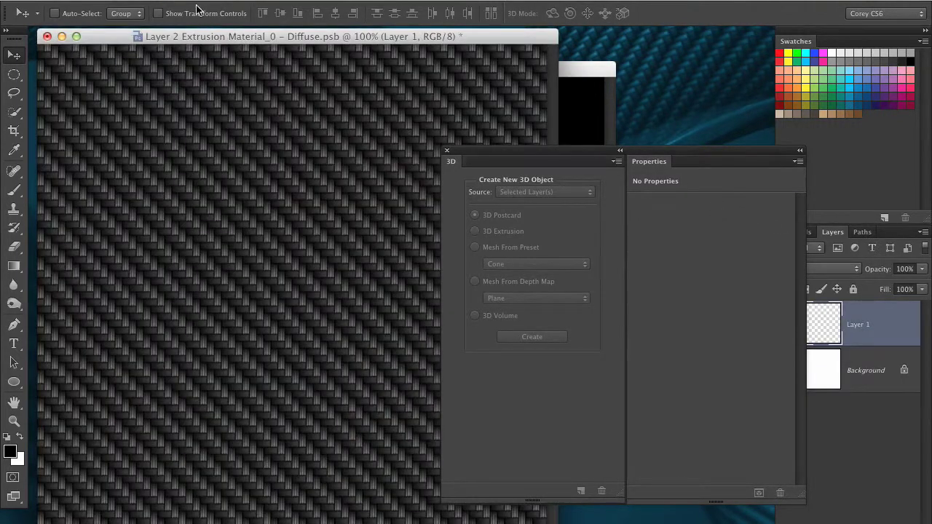
{"action": "left_click", "coordinate": [150, 2]}
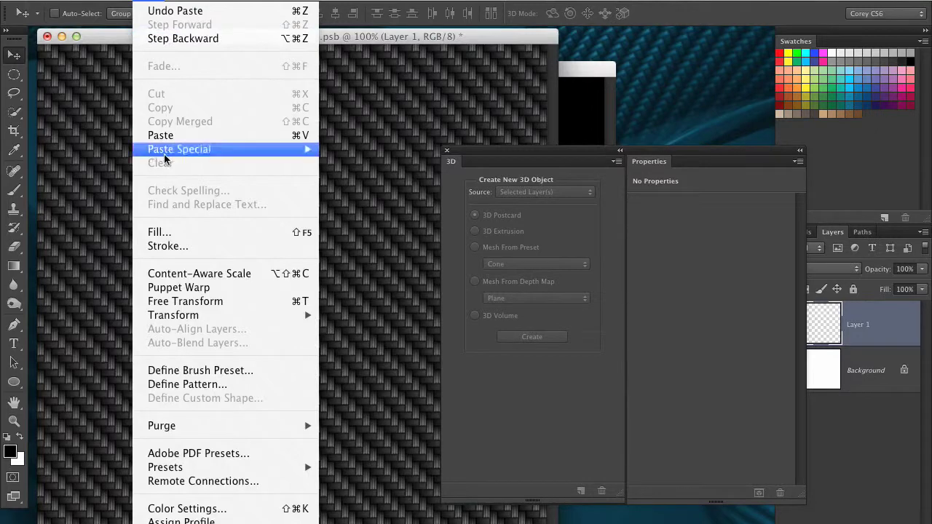
{"action": "left_click", "coordinate": [91, 80]}
{"action": "left_click", "coordinate": [47, 37]}
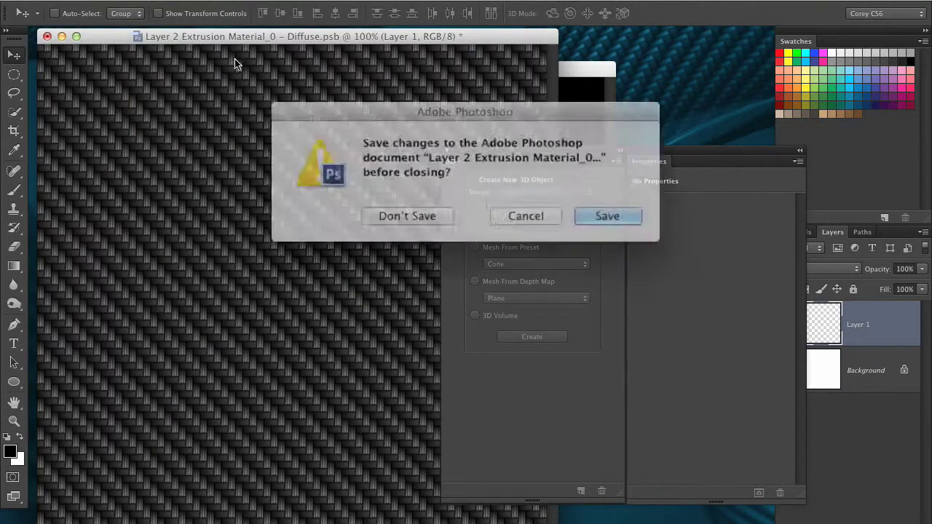
{"action": "left_click", "coordinate": [586, 210]}
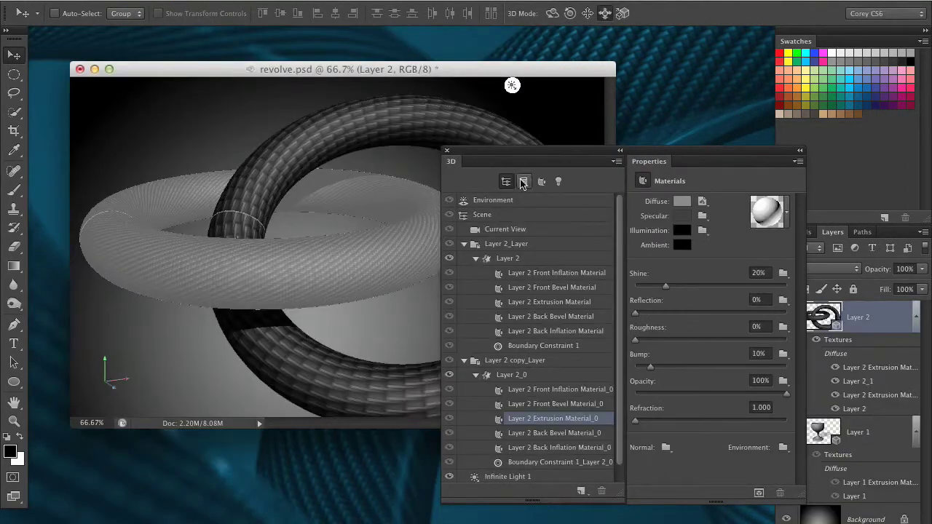
- Set the upright ring's Layer 2_0 texture mapping to Tile
{"action": "left_click_drag", "start_coordinate": [517, 143], "coordinate": [598, 138]}
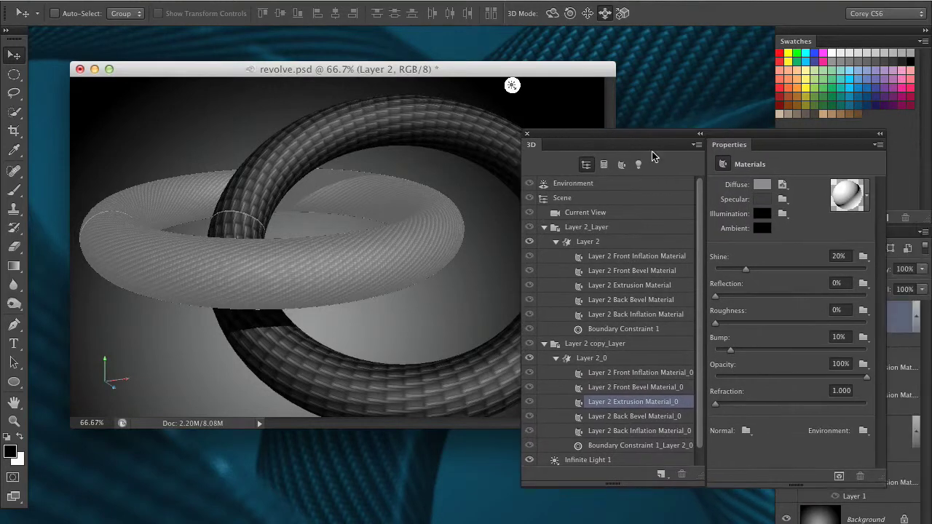
{"action": "left_click", "coordinate": [617, 358]}
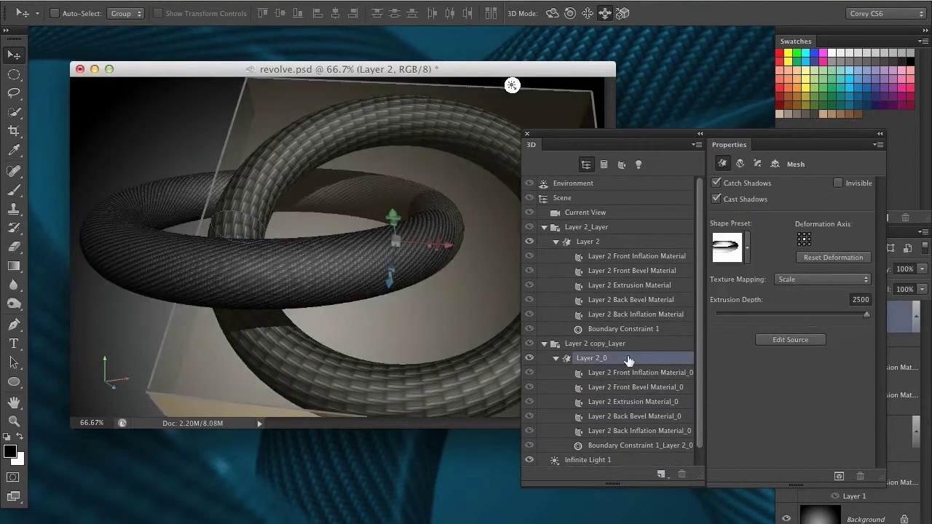
{"action": "left_click", "coordinate": [808, 280]}
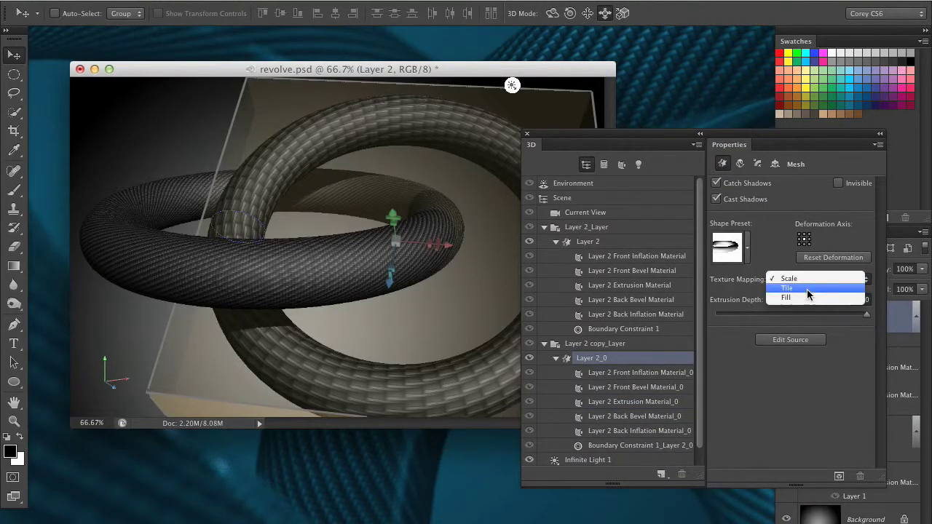
{"action": "left_click", "coordinate": [807, 289]}
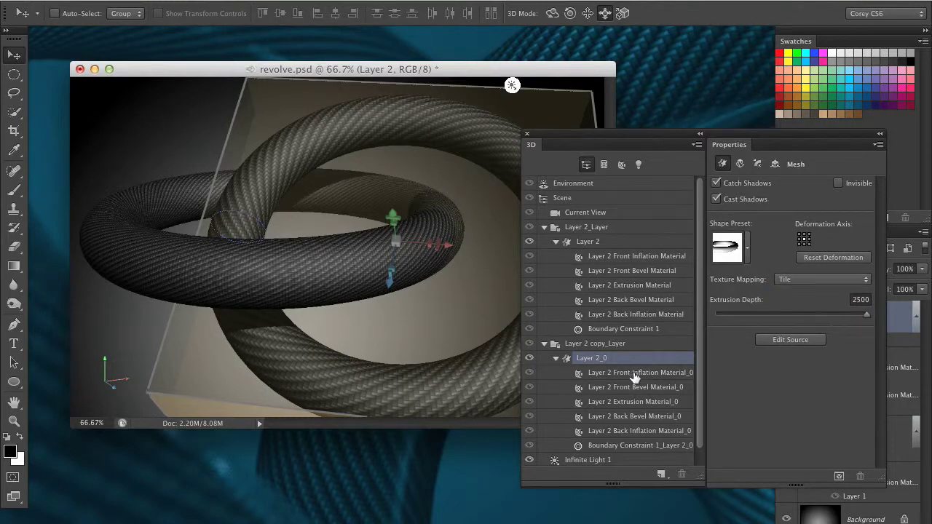
- Raise the Extrusion Material_0 diffuse texture scale to U 194.85% and V 172.16%
{"action": "left_click", "coordinate": [633, 402]}
{"action": "left_click", "coordinate": [782, 184]}
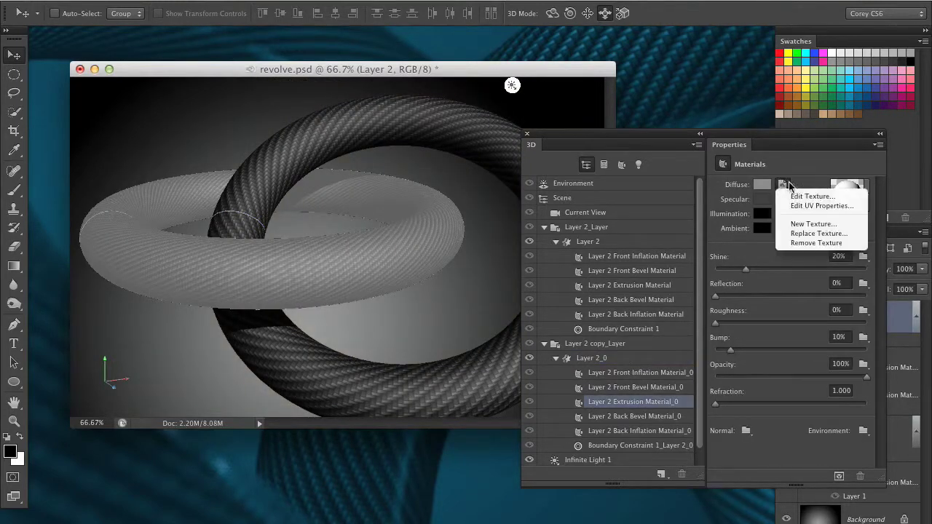
{"action": "left_click", "coordinate": [805, 193]}
{"action": "left_click_drag", "start_coordinate": [578, 298], "coordinate": [592, 340]}
{"action": "left_click", "coordinate": [578, 320]}
{"action": "left_click", "coordinate": [769, 266]}
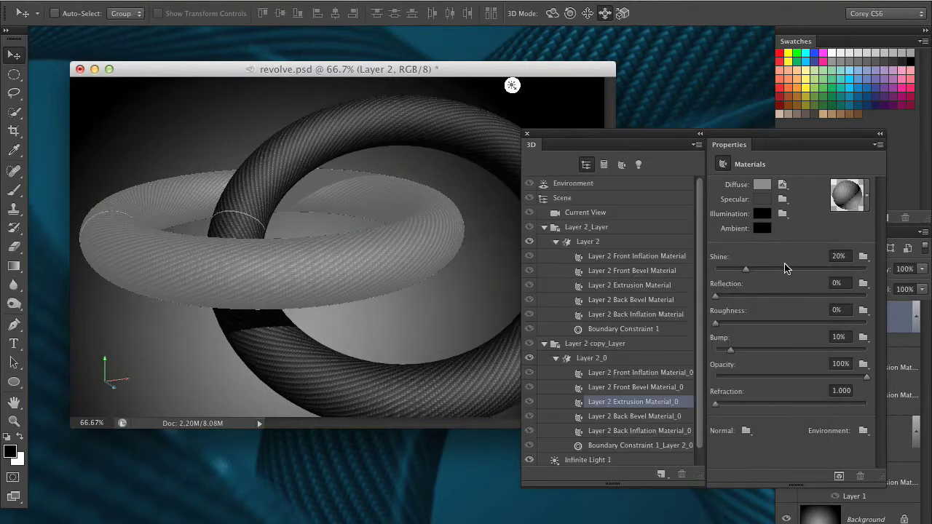
{"action": "left_click_drag", "start_coordinate": [605, 139], "coordinate": [695, 143]}
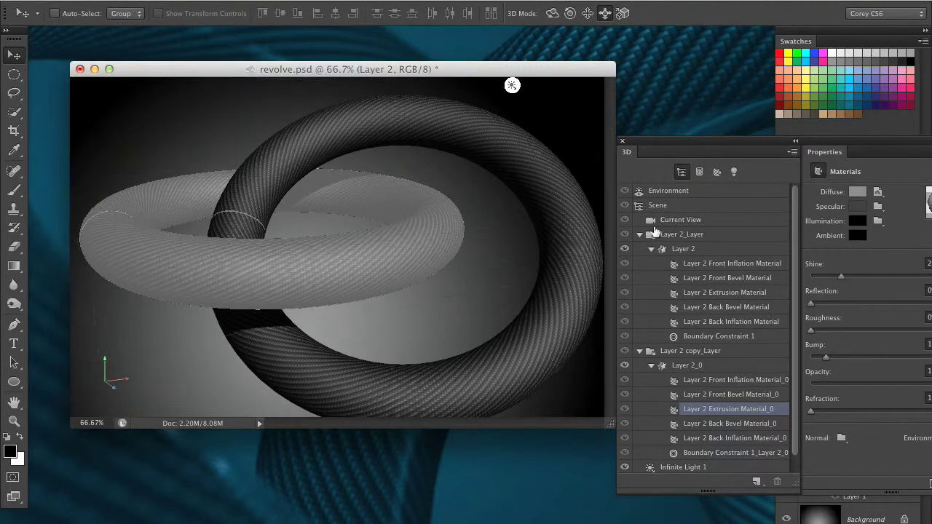
- Orbit the Current View camera around the rings, then slide it in closer
{"action": "left_click", "coordinate": [695, 220]}
{"action": "left_click", "coordinate": [553, 13]}
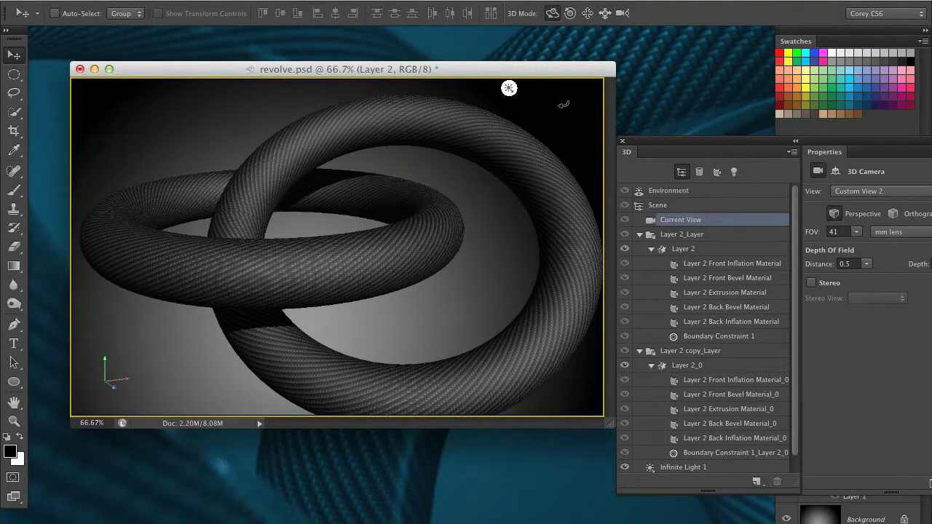
{"action": "left_click_drag", "start_coordinate": [562, 104], "coordinate": [520, 101]}
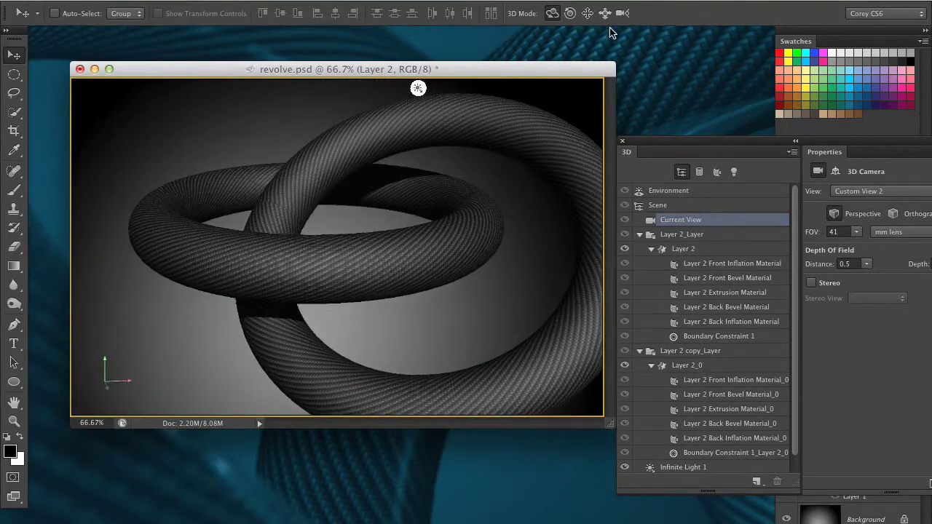
{"action": "left_click", "coordinate": [605, 13]}
{"action": "left_click_drag", "start_coordinate": [515, 224], "coordinate": [504, 156]}
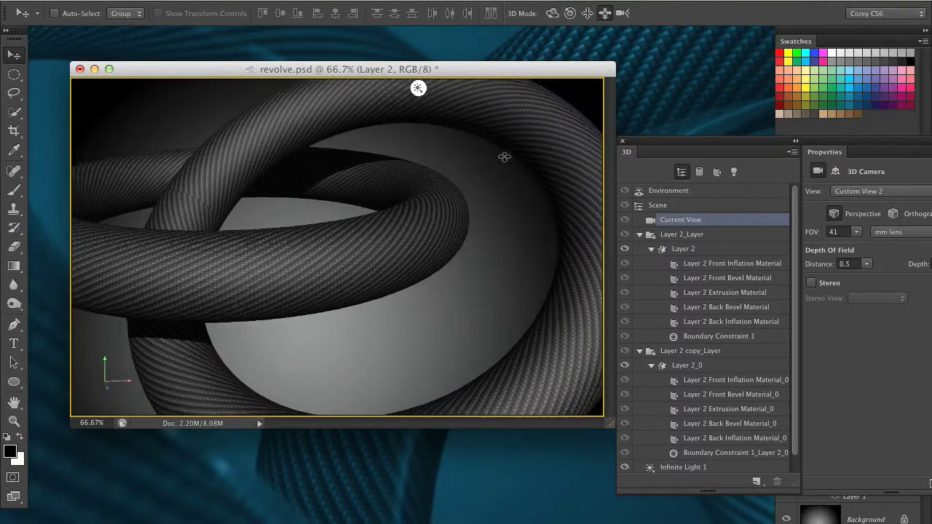
{"action": "left_click_drag", "start_coordinate": [668, 142], "coordinate": [508, 121]}
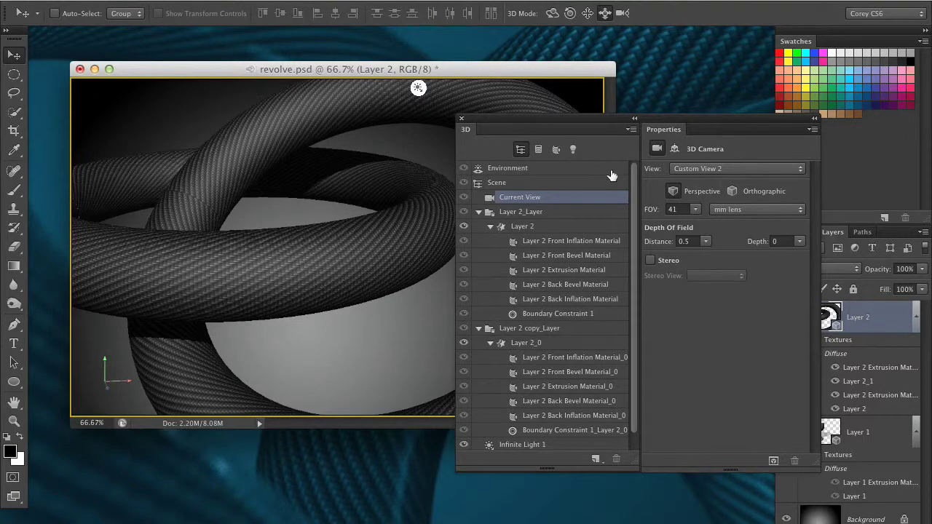
- Filter the 3D panel to only Environment and Infinite Light 1 (90% intensity, shadows)
{"action": "left_click", "coordinate": [573, 149]}
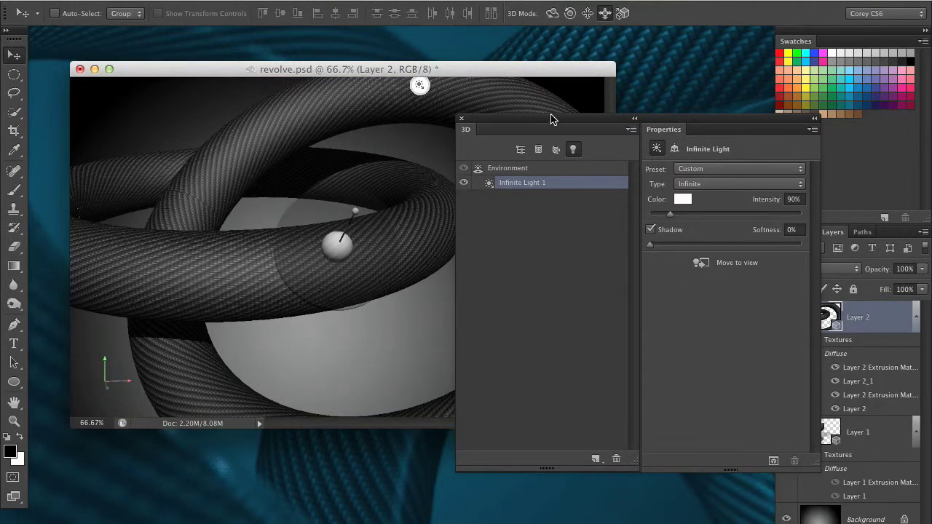
{"action": "left_click_drag", "start_coordinate": [551, 119], "coordinate": [582, 122]}
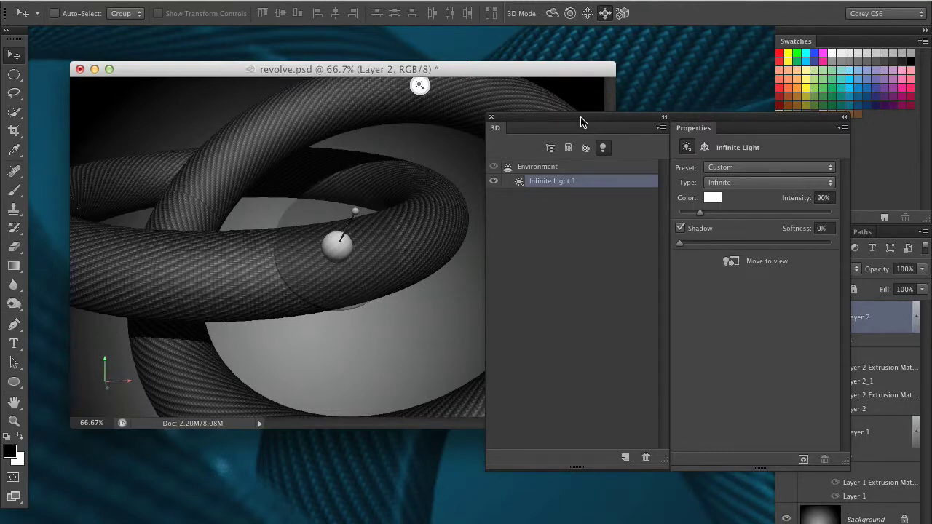
{"action": "left_click_drag", "start_coordinate": [582, 121], "coordinate": [594, 155]}
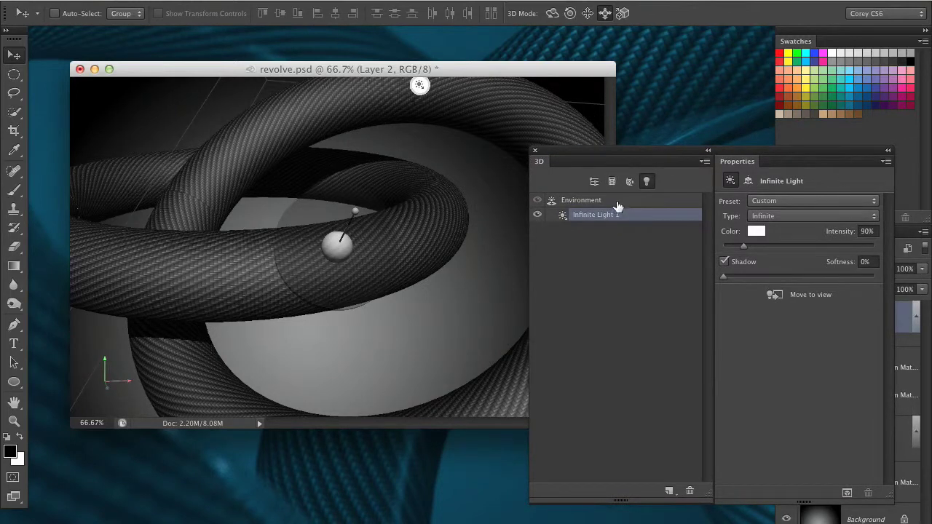
- In Whole Scene view, set the lying ring's Layer 2 Extrusion Material reflection to 75%
{"action": "left_click", "coordinate": [594, 182]}
{"action": "left_click_drag", "start_coordinate": [609, 156], "coordinate": [556, 118]}
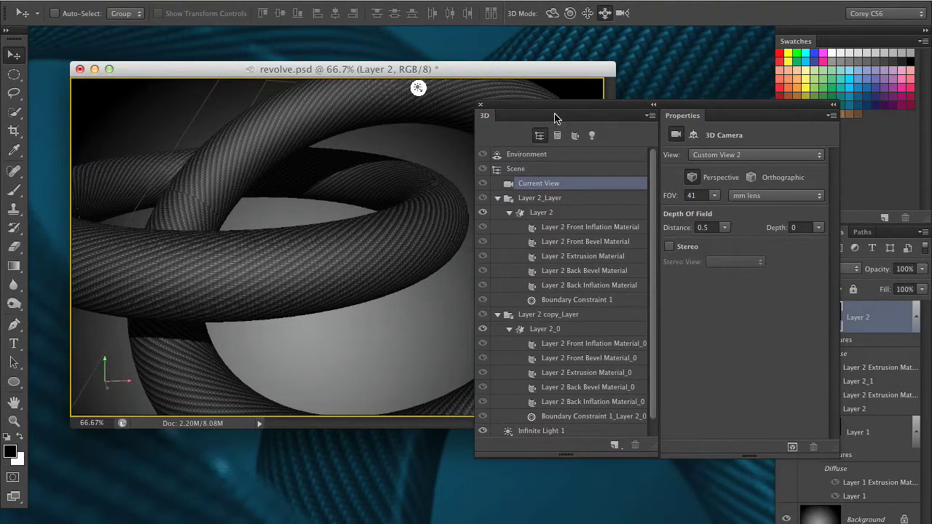
{"action": "left_click_drag", "start_coordinate": [835, 452], "coordinate": [815, 521]}
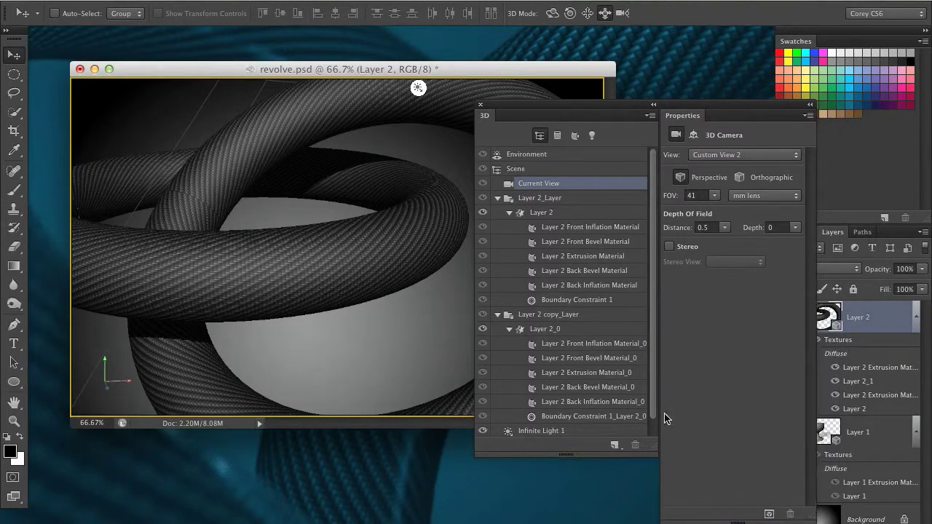
{"action": "left_click_drag", "start_coordinate": [651, 446], "coordinate": [651, 509]}
{"action": "left_click", "coordinate": [586, 257]}
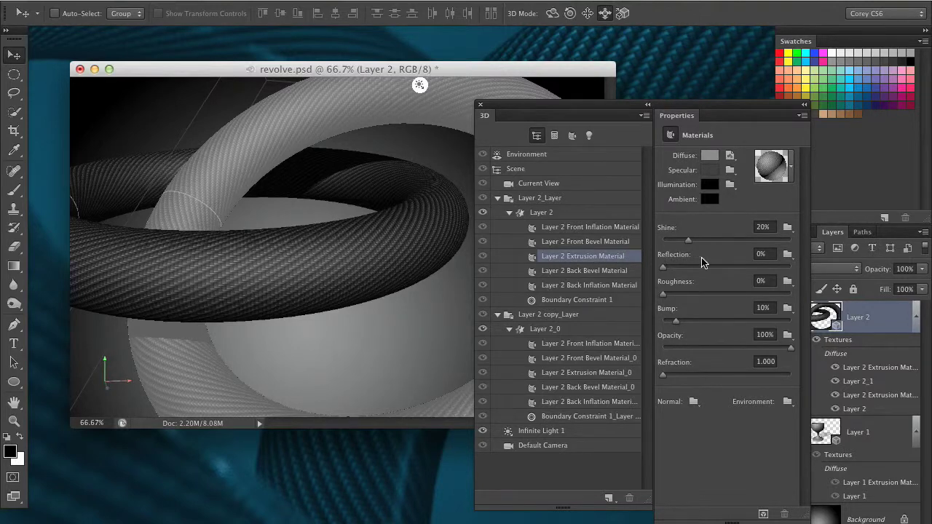
{"action": "left_click_drag", "start_coordinate": [664, 267], "coordinate": [786, 260]}
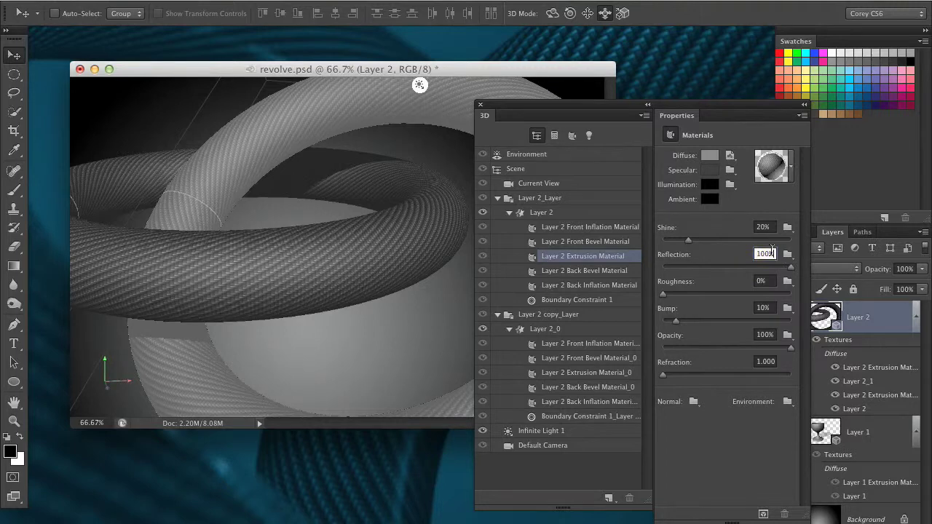
{"action": "left_click", "coordinate": [770, 253]}
{"action": "type", "text": "75"}
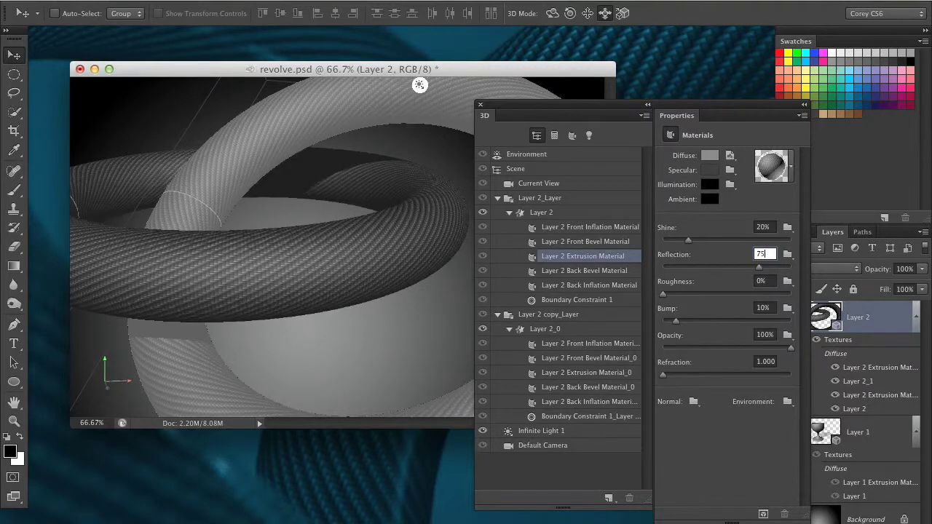
{"action": "key", "text": "Return"}
{"action": "left_click", "coordinate": [619, 374]}
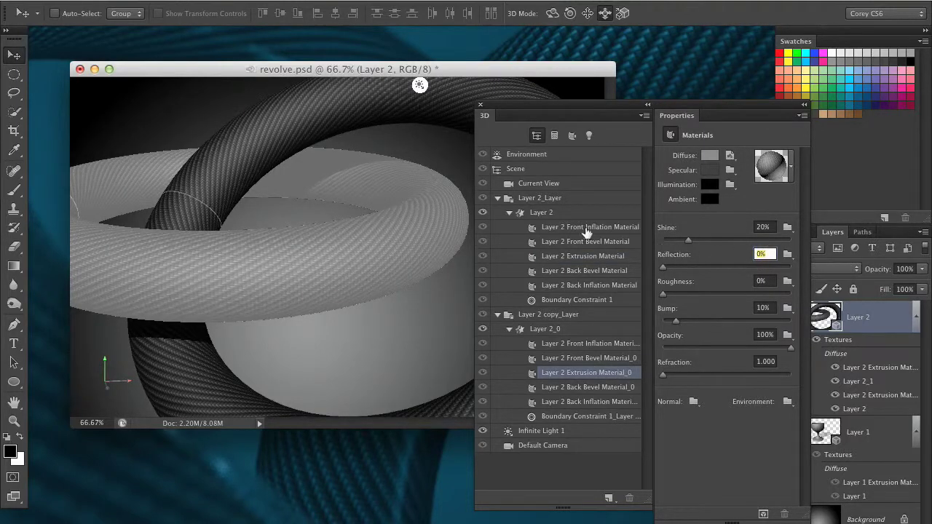
- Set Extrusion Material_0's Reflection to 75% and enlarge the document window to show the whole canvas
{"action": "type", "text": "75"}
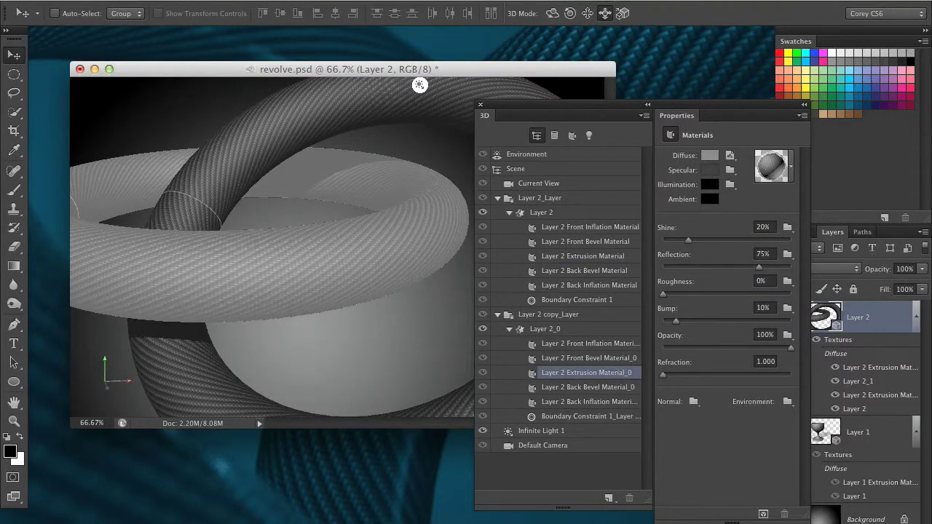
{"action": "left_click_drag", "start_coordinate": [611, 105], "coordinate": [644, 194]}
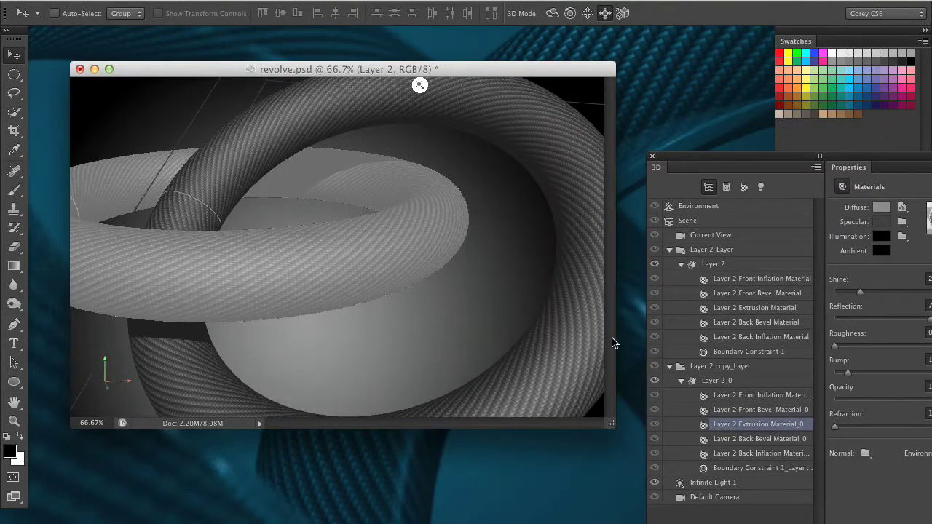
{"action": "left_click_drag", "start_coordinate": [609, 429], "coordinate": [669, 468]}
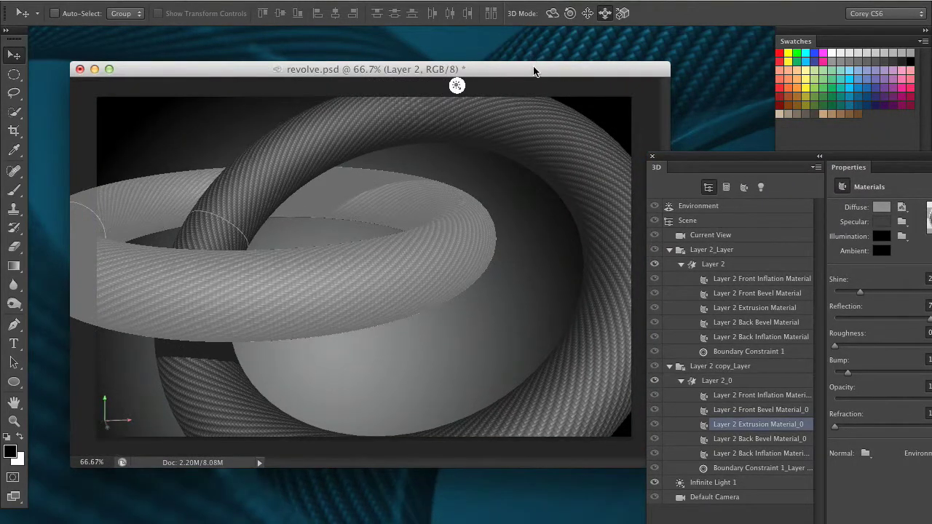
{"action": "left_click_drag", "start_coordinate": [534, 71], "coordinate": [513, 66]}
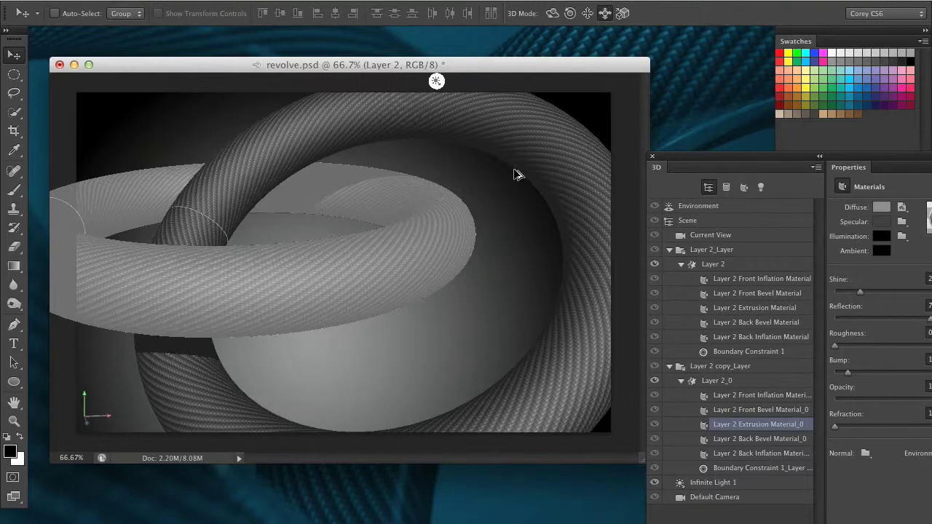
- Start a ray-traced render, stop it, and move the 3D panels up and left
{"action": "key", "text": "super+alt+shift+r"}
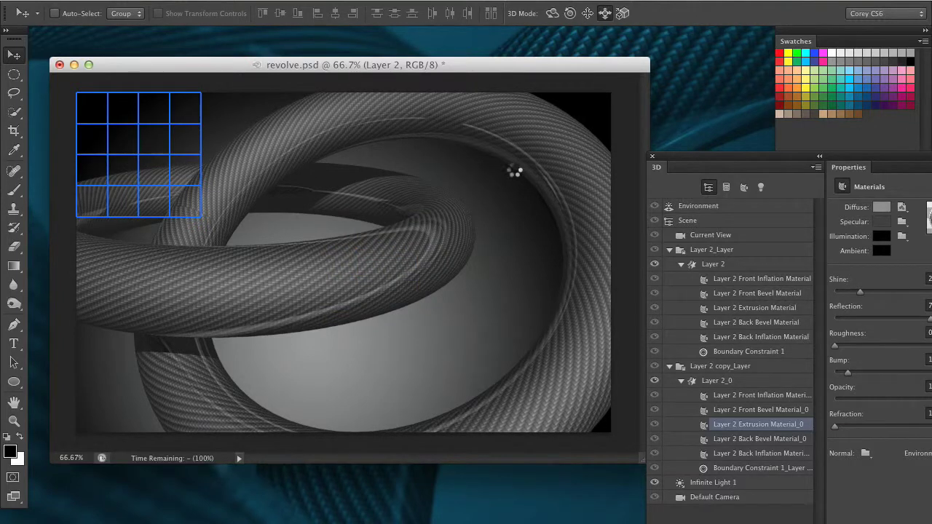
{"action": "left_click_drag", "start_coordinate": [515, 172], "coordinate": [514, 169]}
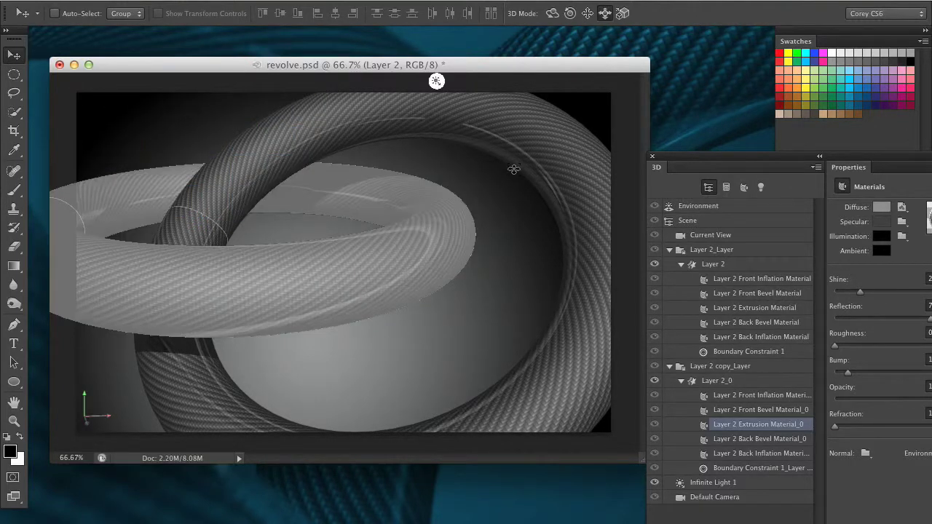
{"action": "left_click_drag", "start_coordinate": [777, 156], "coordinate": [500, 118]}
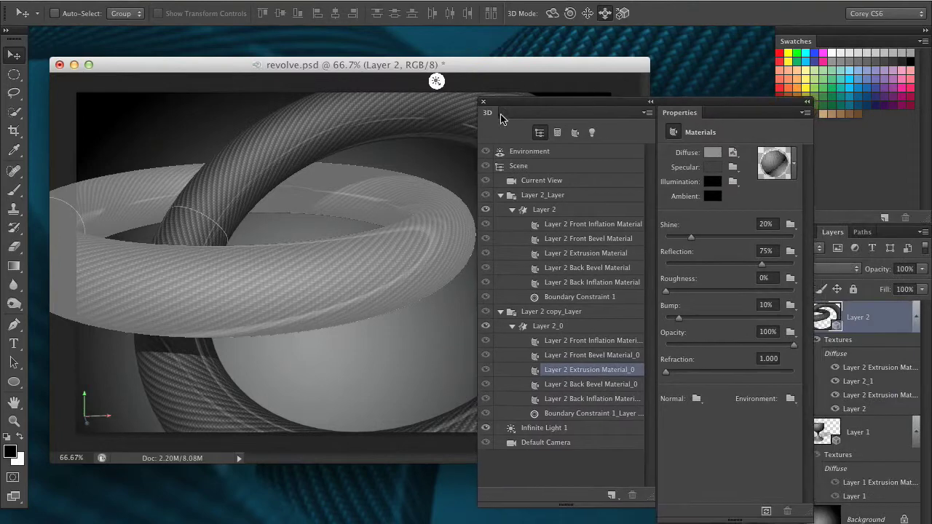
- Add a new Point Light 1 and place it over the front ring
{"action": "left_click", "coordinate": [592, 132]}
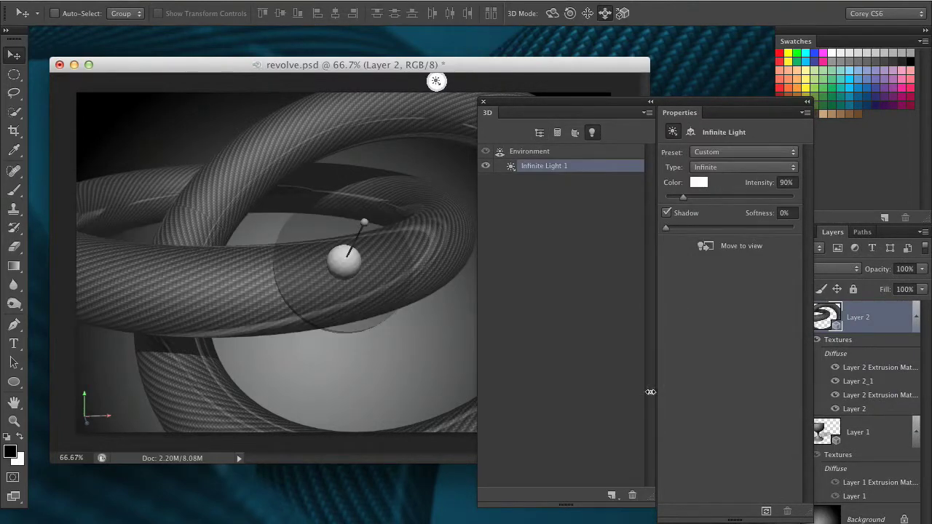
{"action": "left_click", "coordinate": [612, 495]}
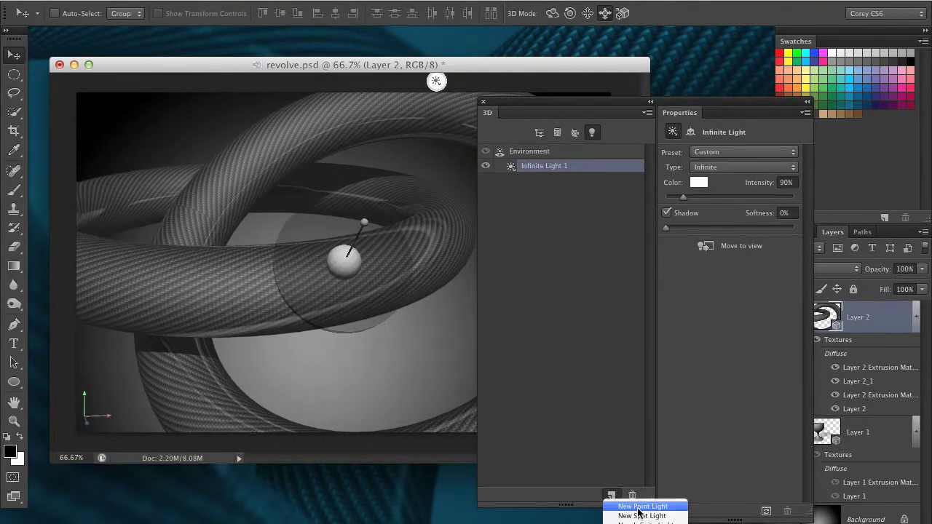
{"action": "left_click", "coordinate": [642, 508]}
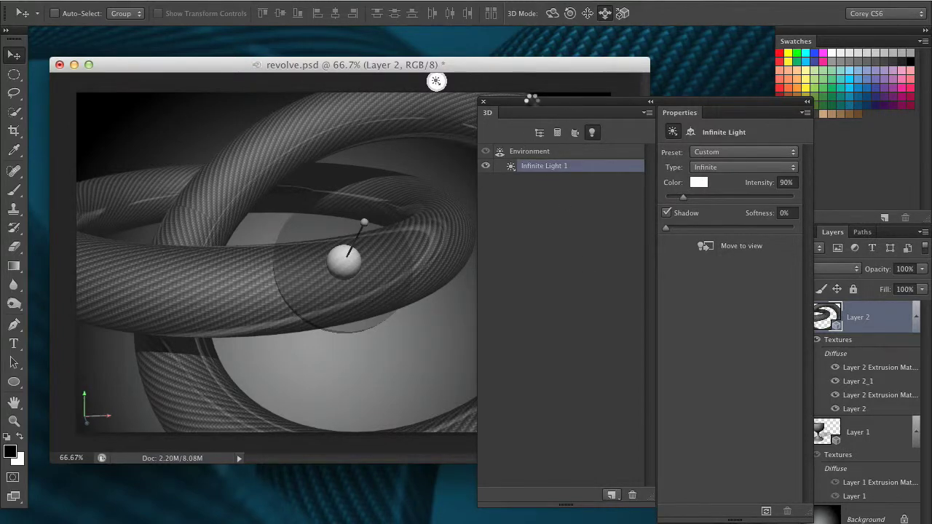
{"action": "left_click_drag", "start_coordinate": [523, 106], "coordinate": [653, 102]}
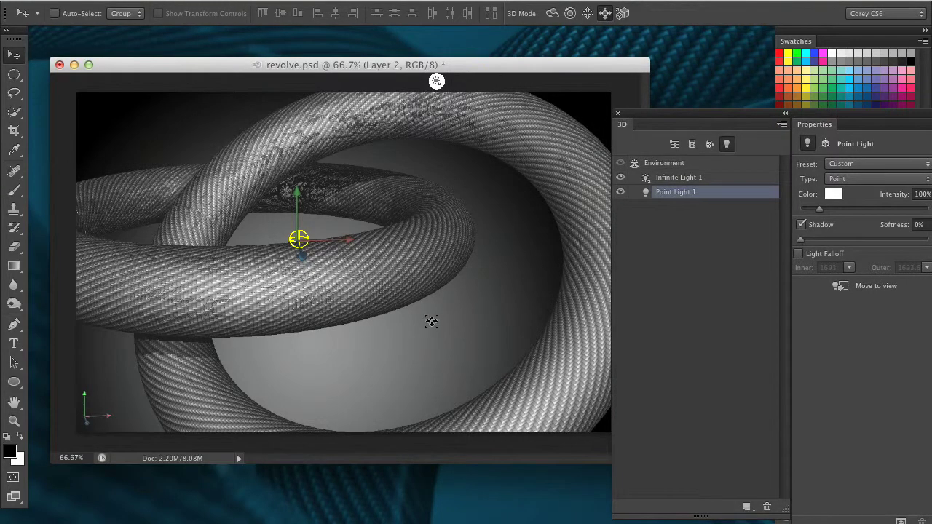
{"action": "left_click_drag", "start_coordinate": [440, 282], "coordinate": [453, 248]}
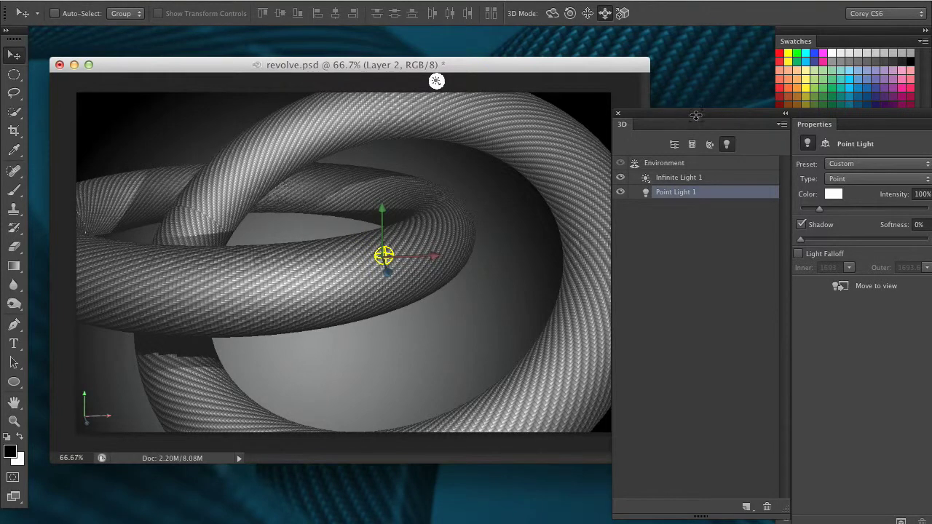
- Raise Layer 2 Extrusion Material_0's Shine from 20% to about 78%
{"action": "left_click", "coordinate": [675, 143]}
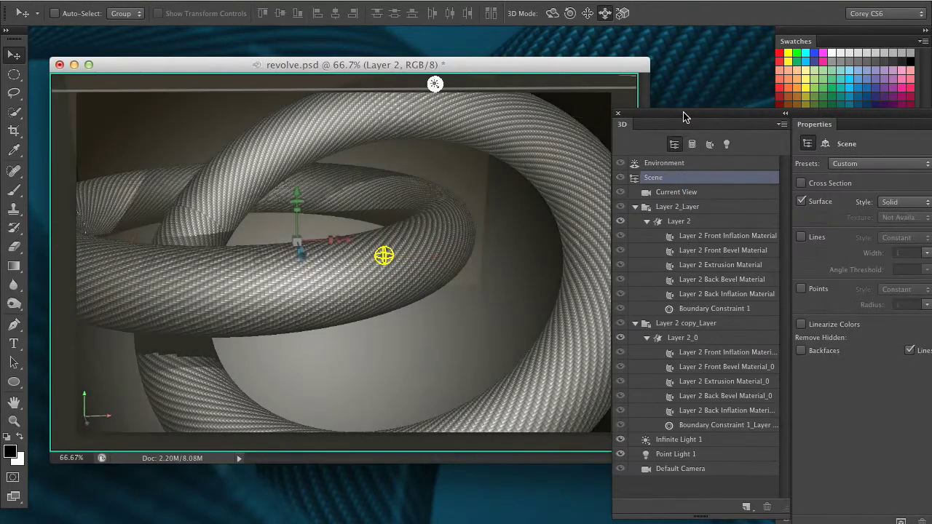
{"action": "left_click_drag", "start_coordinate": [683, 116], "coordinate": [534, 116]}
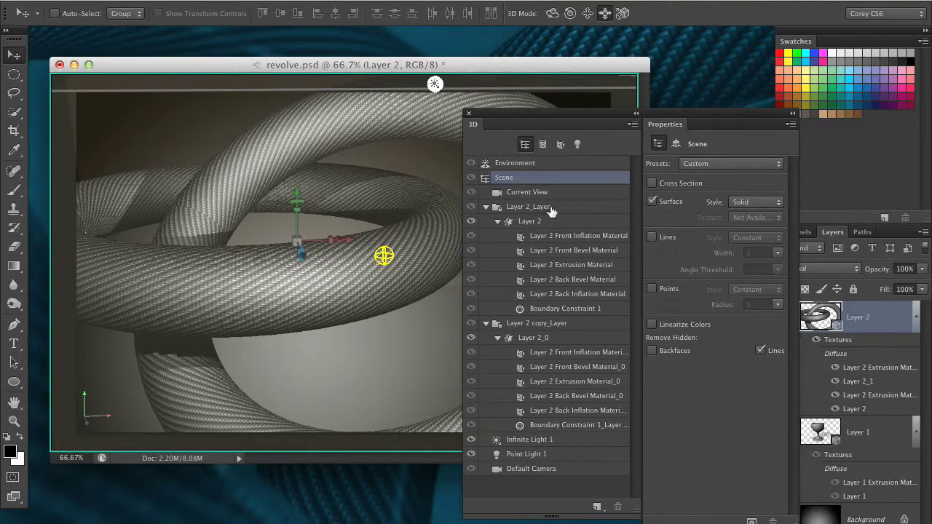
{"action": "left_click", "coordinate": [581, 266]}
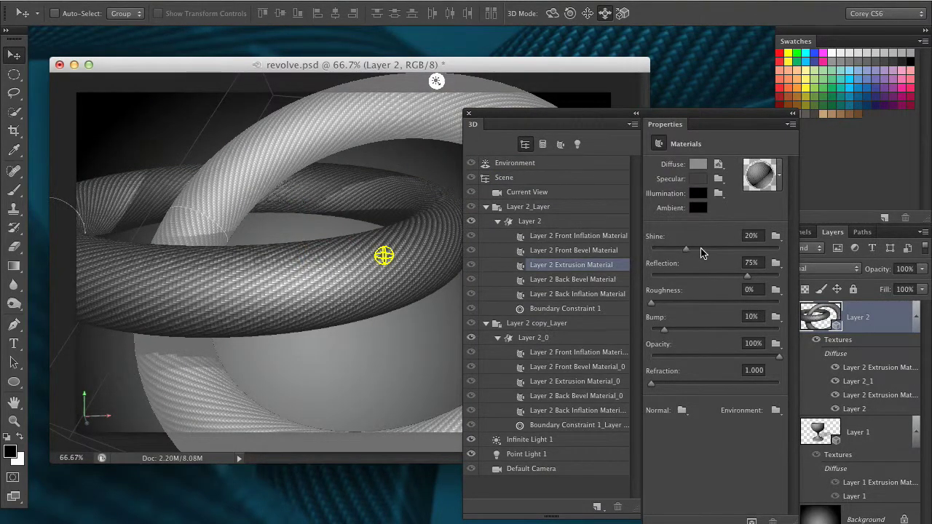
{"action": "left_click_drag", "start_coordinate": [701, 252], "coordinate": [750, 250]}
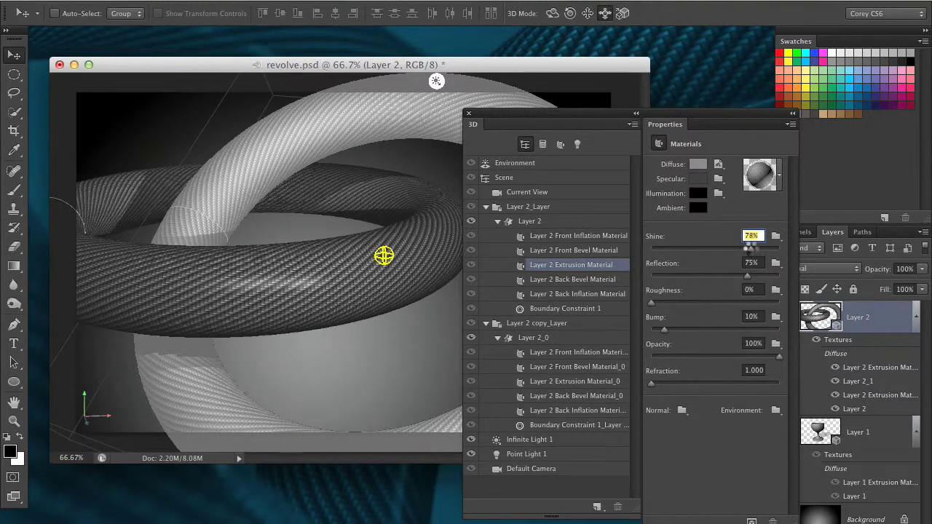
{"action": "left_click_drag", "start_coordinate": [753, 250], "coordinate": [753, 250]}
{"action": "key", "text": "ctrl+z"}
{"action": "left_click", "coordinate": [578, 386]}
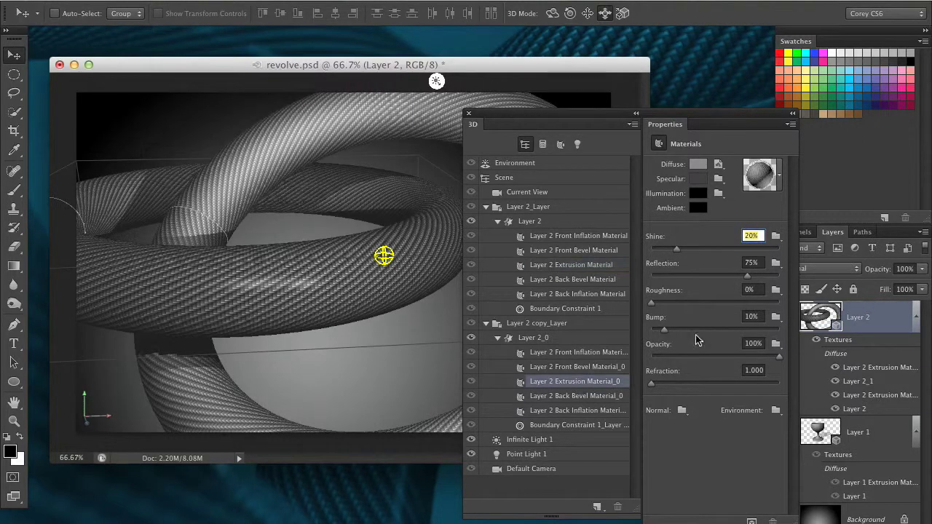
{"action": "left_click_drag", "start_coordinate": [692, 250], "coordinate": [752, 246]}
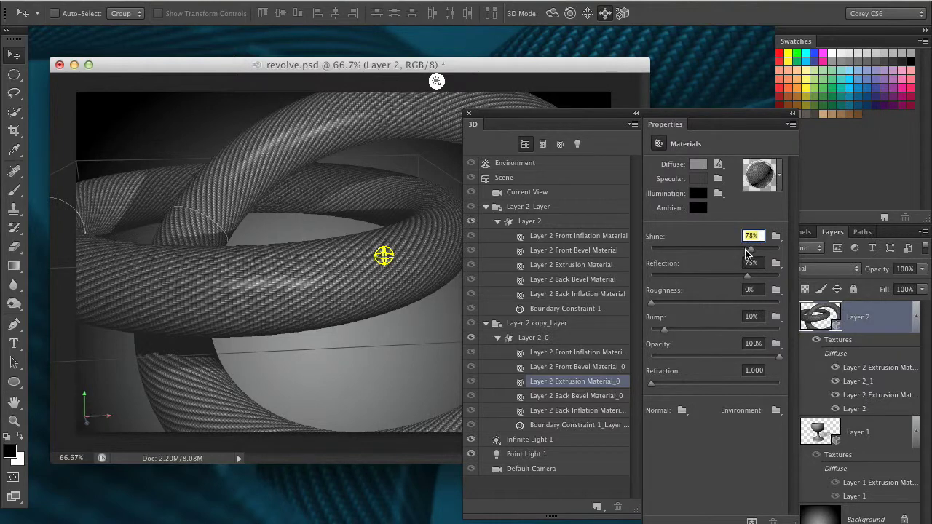
- Set Point Light 1's intensity to about 138%, then show the full scene tree again
{"action": "left_click", "coordinate": [578, 144]}
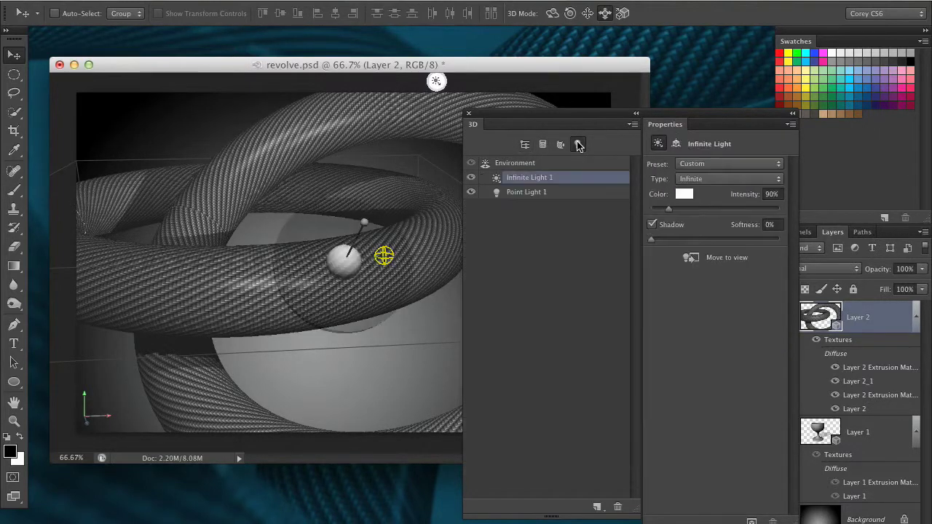
{"action": "left_click", "coordinate": [566, 192]}
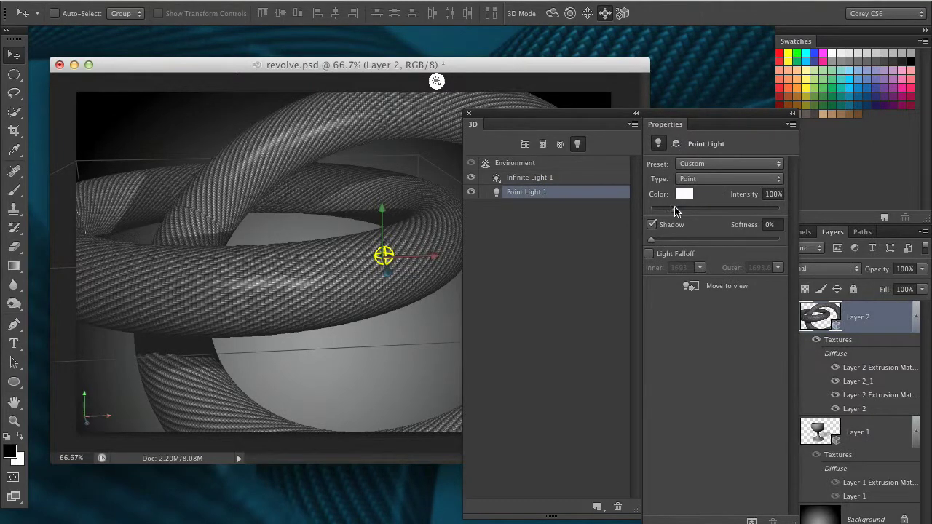
{"action": "left_click_drag", "start_coordinate": [676, 209], "coordinate": [683, 210]}
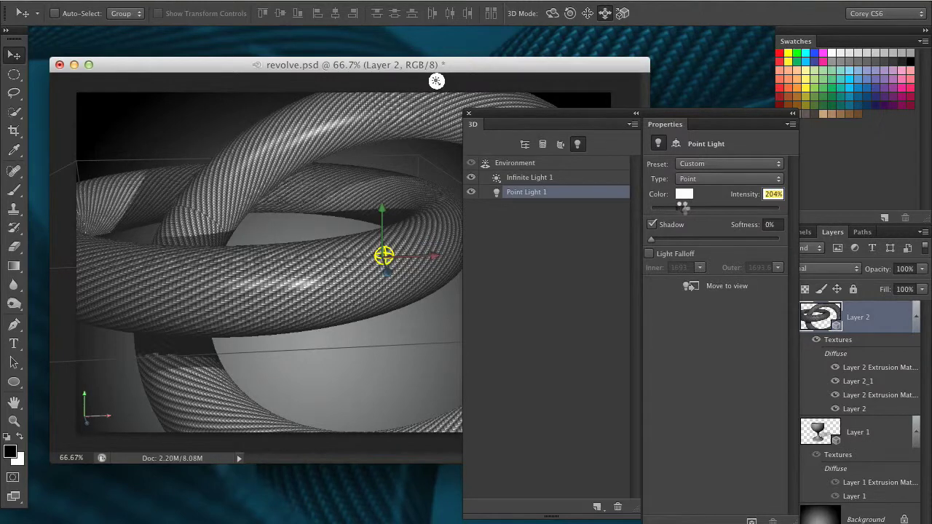
{"action": "left_click_drag", "start_coordinate": [682, 210], "coordinate": [675, 209]}
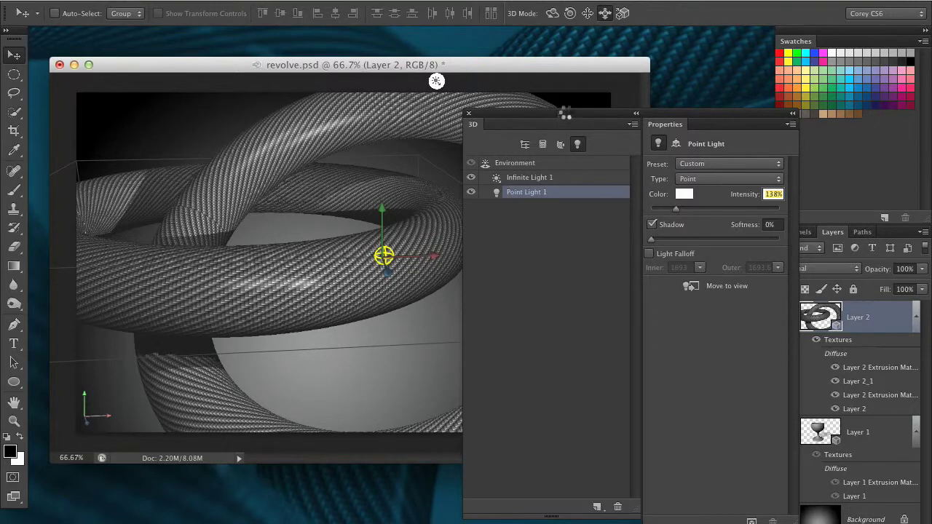
{"action": "left_click_drag", "start_coordinate": [566, 114], "coordinate": [597, 131]}
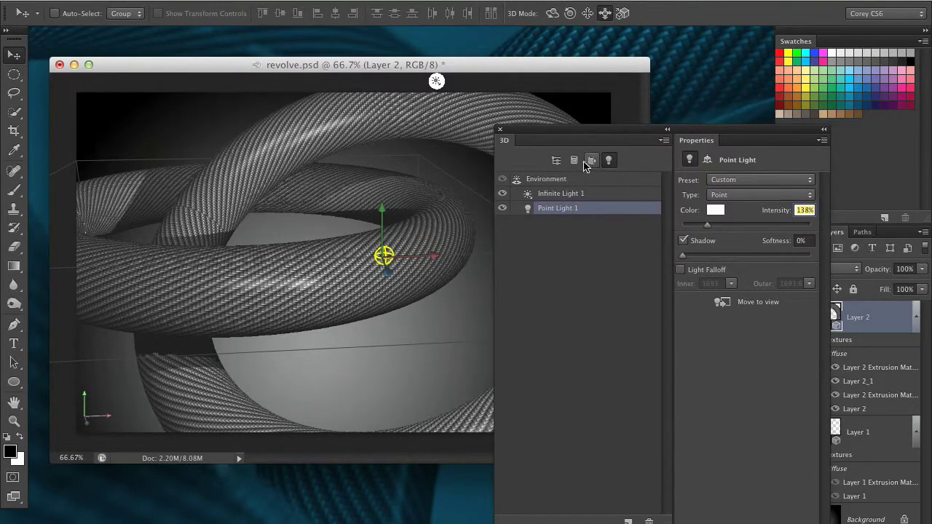
{"action": "left_click", "coordinate": [555, 159]}
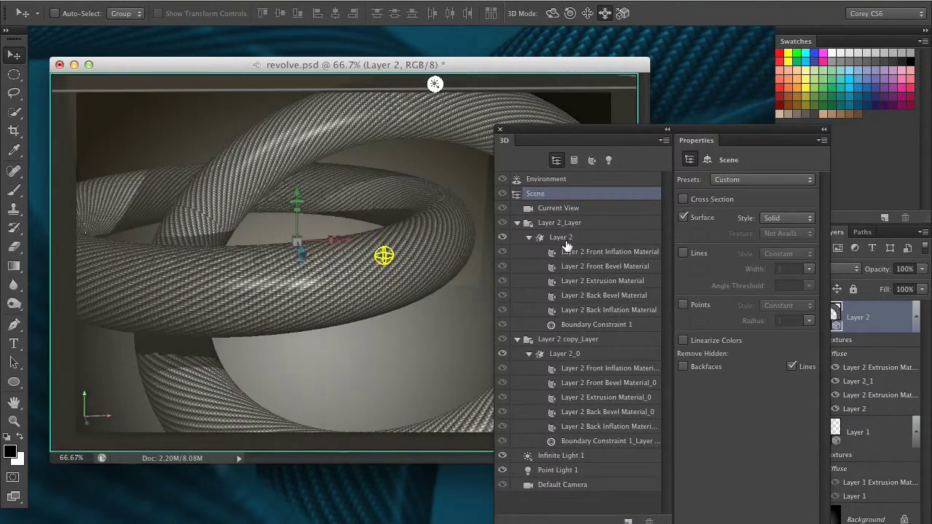
- Show Layer 2 Extrusion Material's settings and move the 3D panels beside the image
{"action": "left_click", "coordinate": [609, 284]}
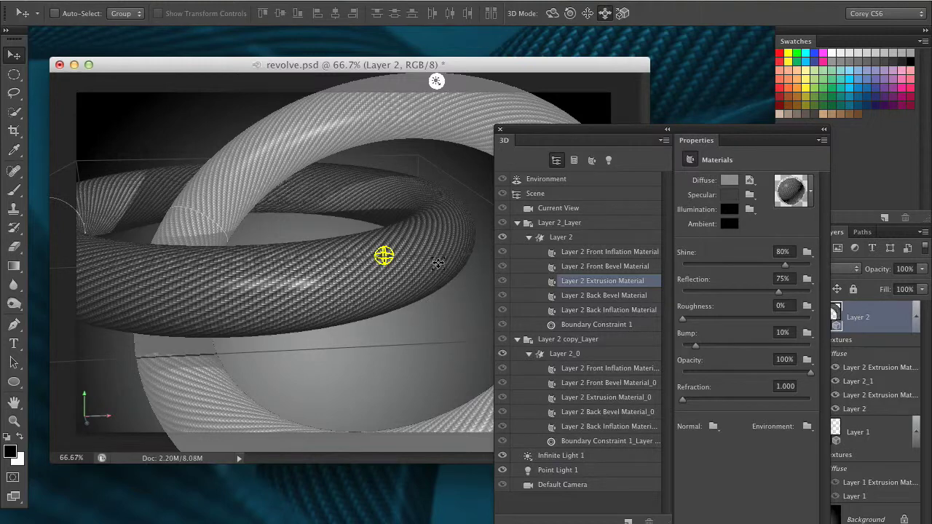
{"action": "left_click_drag", "start_coordinate": [607, 131], "coordinate": [616, 112]}
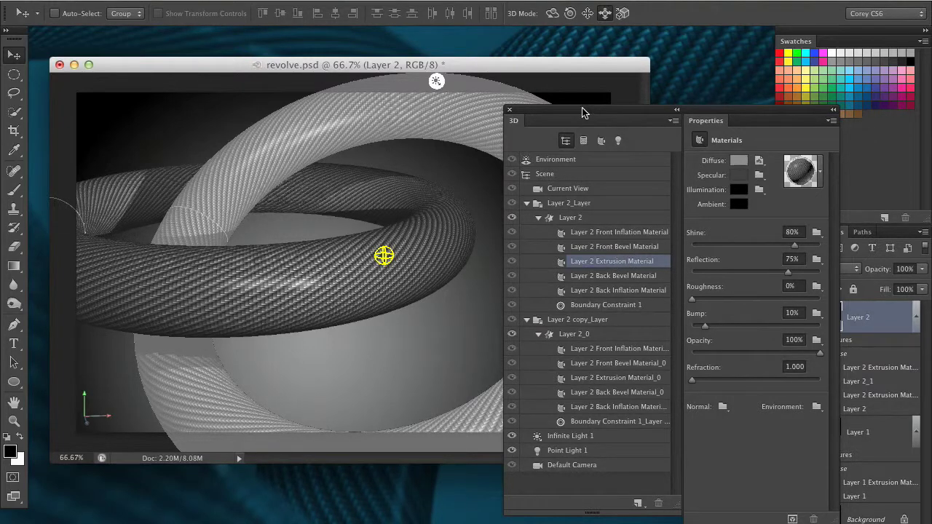
{"action": "left_click_drag", "start_coordinate": [587, 111], "coordinate": [734, 160]}
{"action": "left_click", "coordinate": [552, 13]}
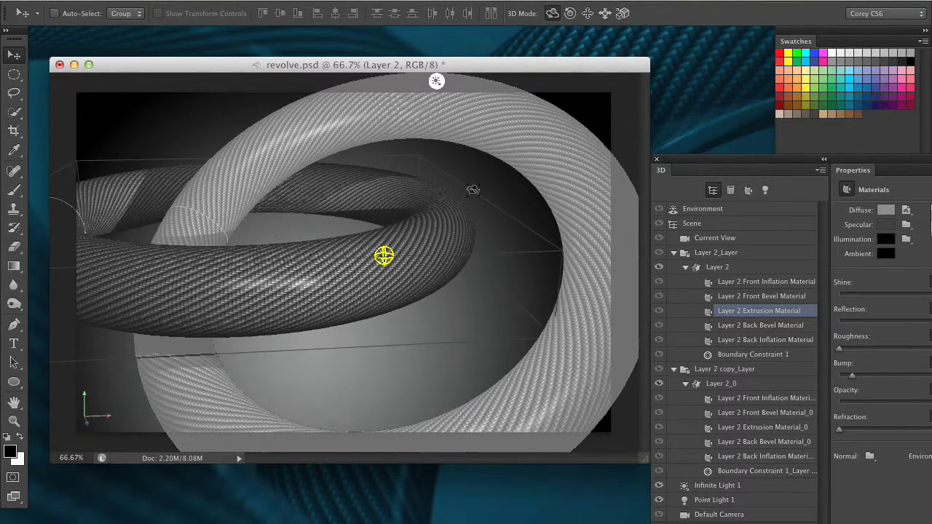
- Select Current View and orbit the camera around the linked rings
{"action": "left_click", "coordinate": [447, 212]}
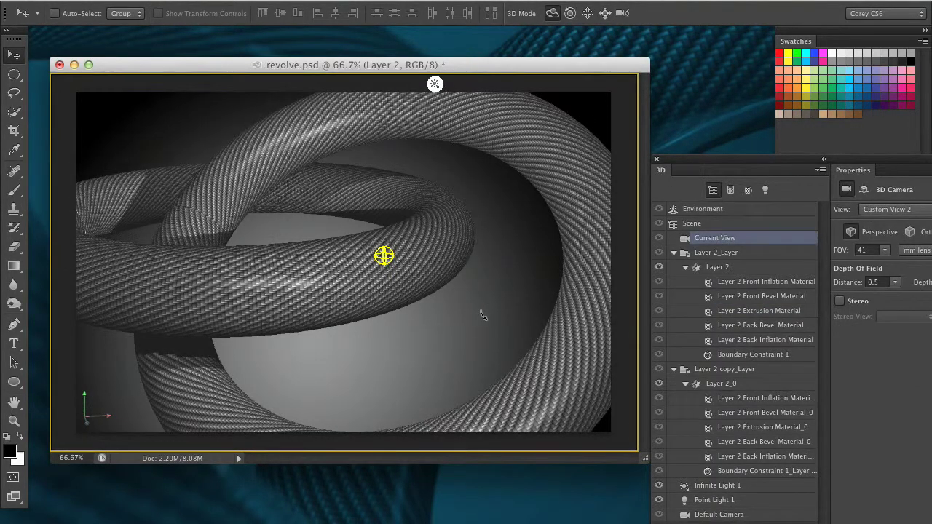
{"action": "mouse_move", "coordinate": [488, 317]}
{"action": "left_mouse_down"}
{"action": "mouse_move", "coordinate": [519, 313]}
{"action": "mouse_move", "coordinate": [521, 292]}
{"action": "mouse_move", "coordinate": [488, 297]}
{"action": "mouse_move", "coordinate": [477, 316]}
{"action": "left_mouse_up"}
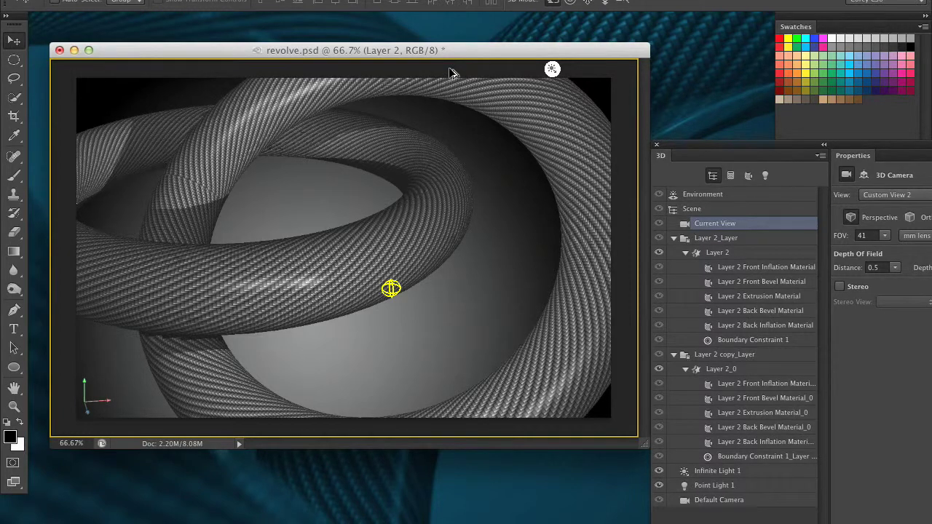
- Ray-trace render the scene to show the rings' reflections and shine
{"action": "key", "text": "super+alt+shift+r"}
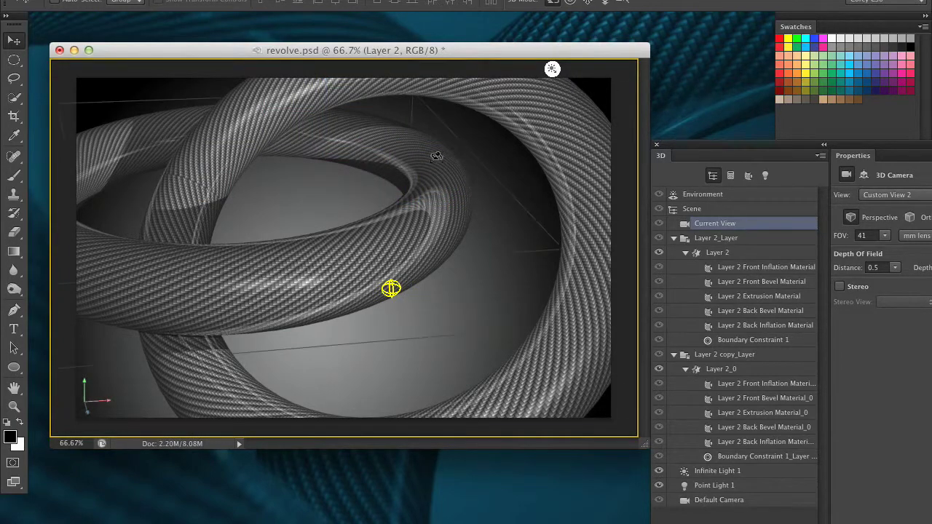
- Reveal the desktop to compare the carbon-fibre rings wallpaper, then return to Photoshop
{"action": "key", "text": "Tab"}
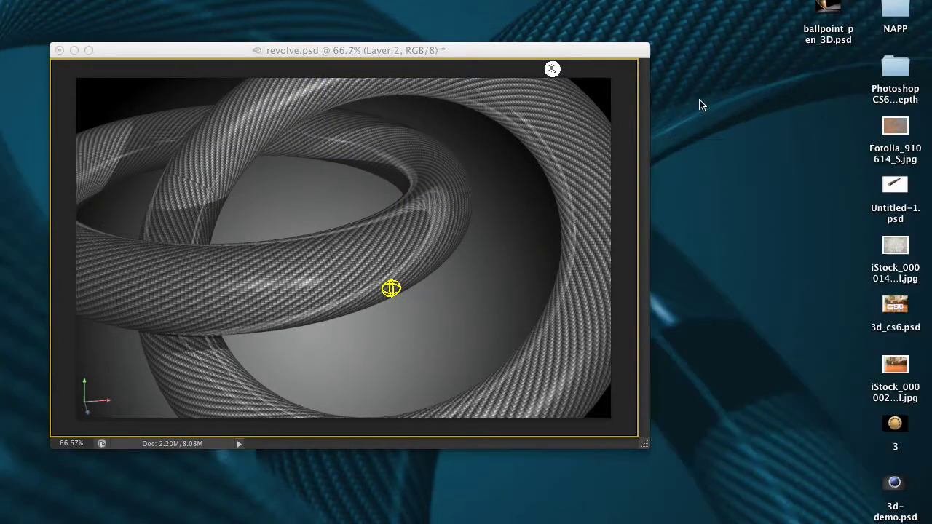
{"action": "key", "text": "Tab"}
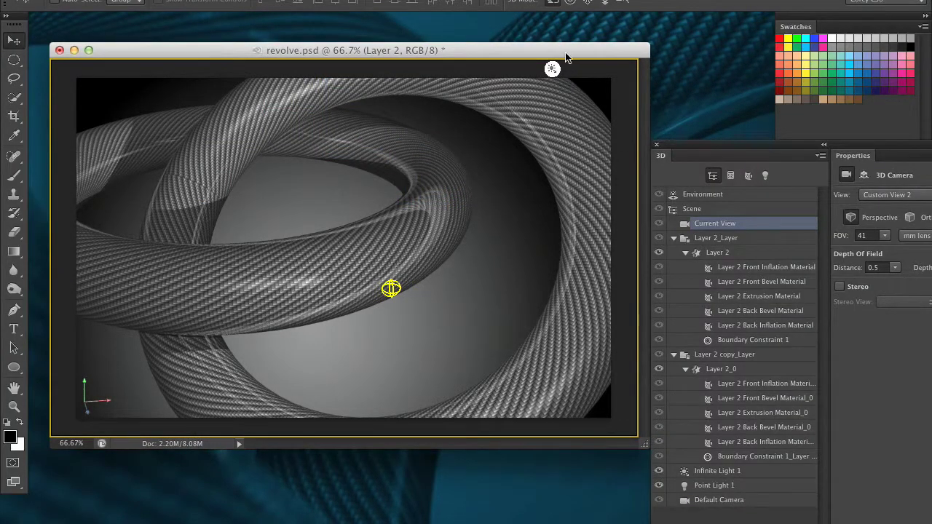
{"action": "key", "text": "F11"}
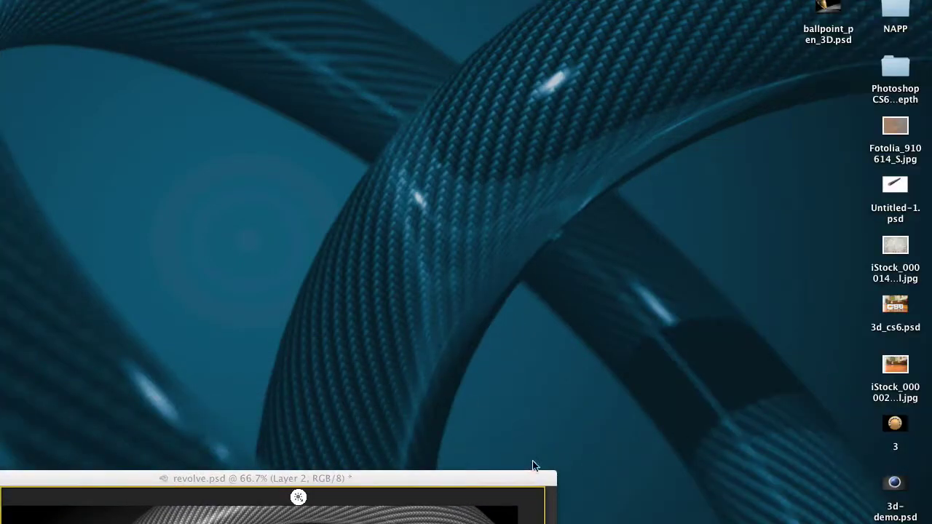
{"action": "left_click", "coordinate": [524, 478]}
- Dock the 3D panel over Layers and bring the revolve.psd window back into view
{"action": "left_click_drag", "start_coordinate": [520, 484], "coordinate": [495, 515]}
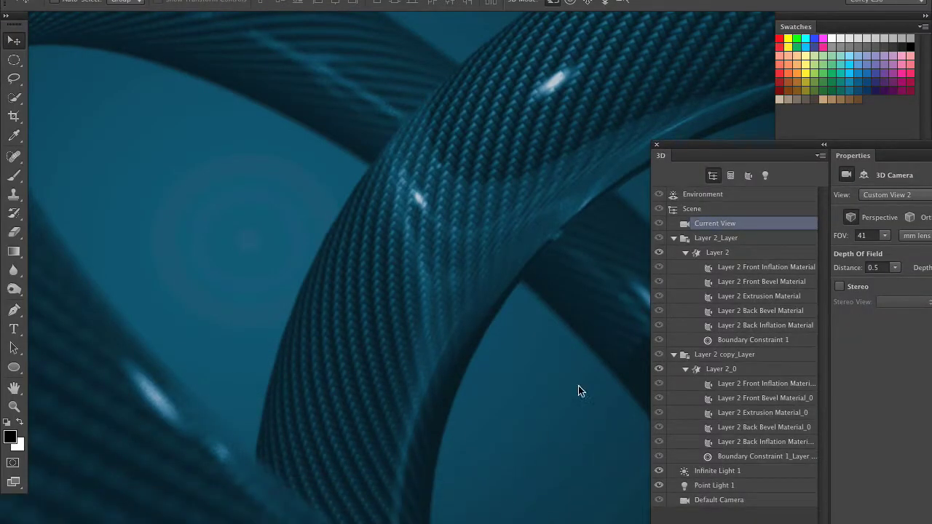
{"action": "left_click_drag", "start_coordinate": [683, 150], "coordinate": [659, 245]}
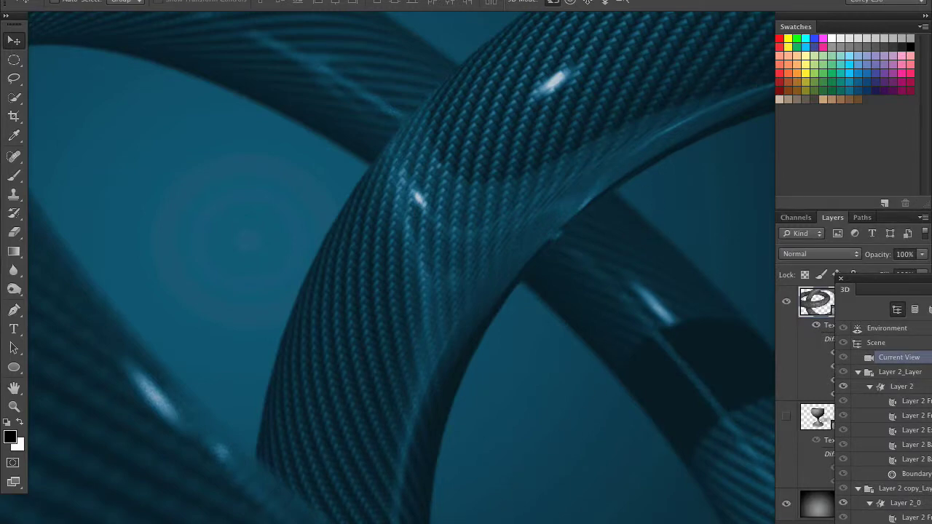
{"action": "left_click_drag", "start_coordinate": [539, 523], "coordinate": [624, 54]}
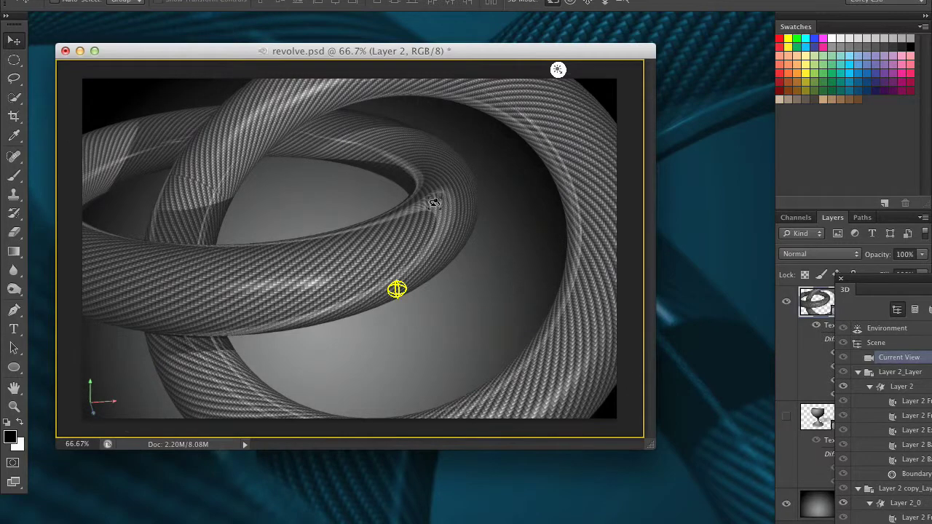